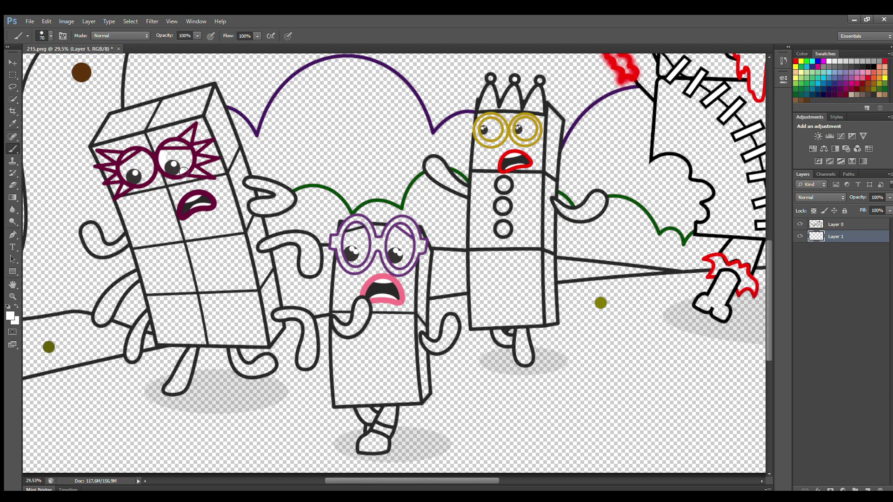
# On Layer 1, paint the tall tilted character's eyes white and its arms and legs dark maroon, sampled from the mask outline.
pyautogui.moveTo(184, 171)
pyautogui.mouseDown()
pyautogui.moveTo(190, 158)
pyautogui.moveTo(138, 169)
pyautogui.mouseUp()
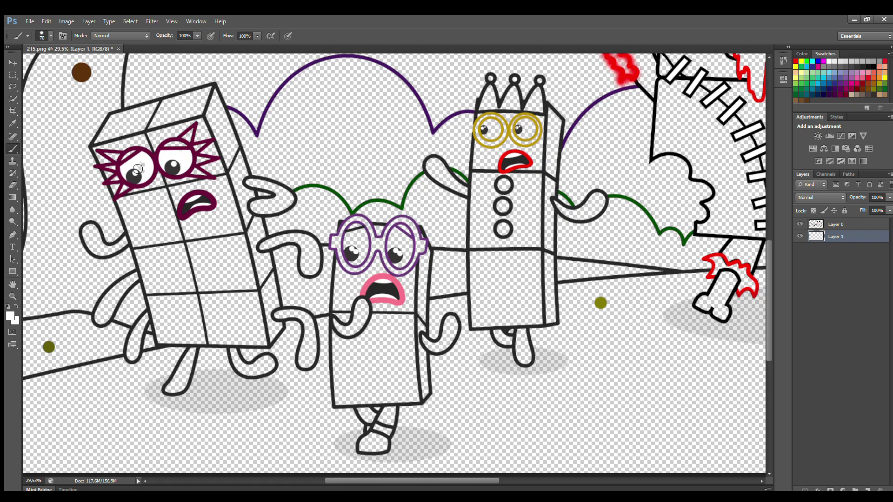
pyautogui.keyDown('alt'); pyautogui.click(206, 145); pyautogui.keyUp('alt')
pyautogui.moveTo(246, 181)
pyautogui.mouseDown()
pyautogui.moveTo(286, 194)
pyautogui.moveTo(285, 207)
pyautogui.moveTo(256, 212)
pyautogui.moveTo(282, 198)
pyautogui.mouseUp()
pyautogui.moveTo(265, 247)
pyautogui.mouseDown()
pyautogui.moveTo(311, 241)
pyautogui.moveTo(314, 272)
pyautogui.moveTo(302, 244)
pyautogui.moveTo(266, 246)
pyautogui.moveTo(318, 259)
pyautogui.mouseUp()
pyautogui.moveTo(124, 245)
pyautogui.mouseDown()
pyautogui.moveTo(86, 231)
pyautogui.moveTo(97, 252)
pyautogui.moveTo(125, 242)
pyautogui.mouseUp()
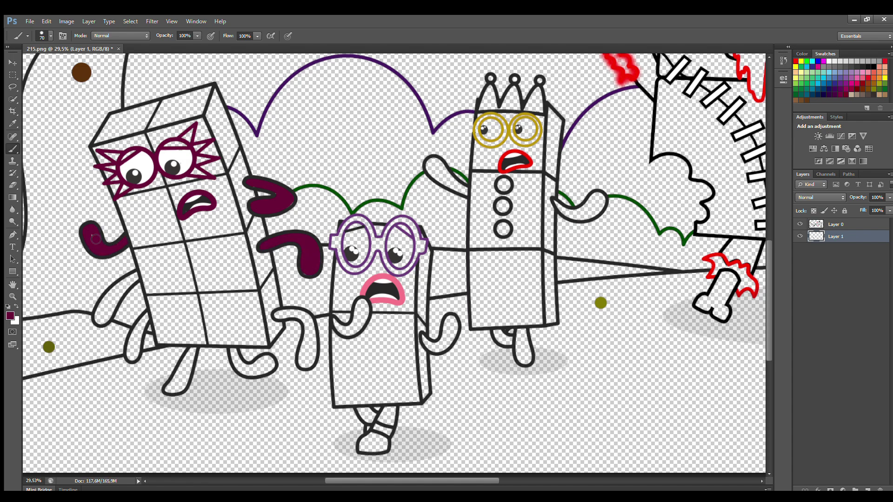
pyautogui.moveTo(136, 278)
pyautogui.mouseDown()
pyautogui.moveTo(119, 287)
pyautogui.moveTo(100, 323)
pyautogui.moveTo(128, 285)
pyautogui.mouseUp()
pyautogui.moveTo(147, 320)
pyautogui.mouseDown()
pyautogui.moveTo(131, 353)
pyautogui.moveTo(142, 333)
pyautogui.mouseUp()
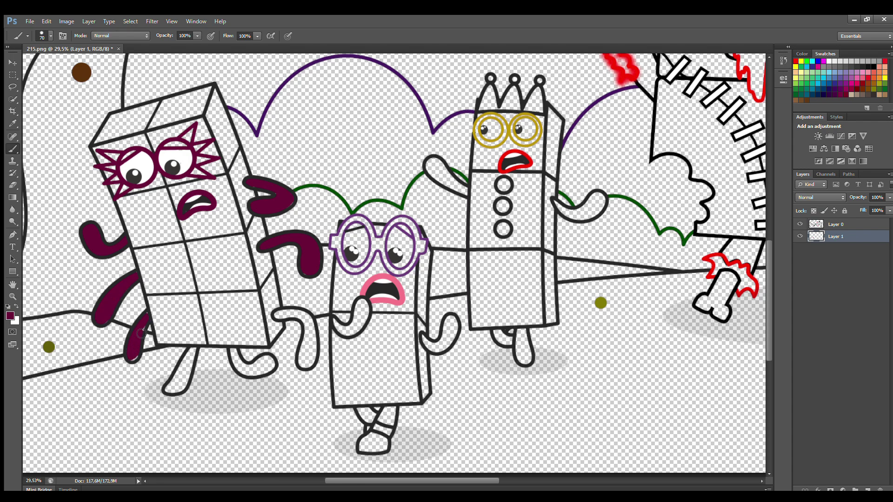
pyautogui.moveTo(195, 355)
pyautogui.mouseDown()
pyautogui.moveTo(173, 388)
pyautogui.moveTo(194, 361)
pyautogui.moveTo(258, 373)
pyautogui.moveTo(267, 361)
pyautogui.moveTo(235, 354)
pyautogui.mouseUp()
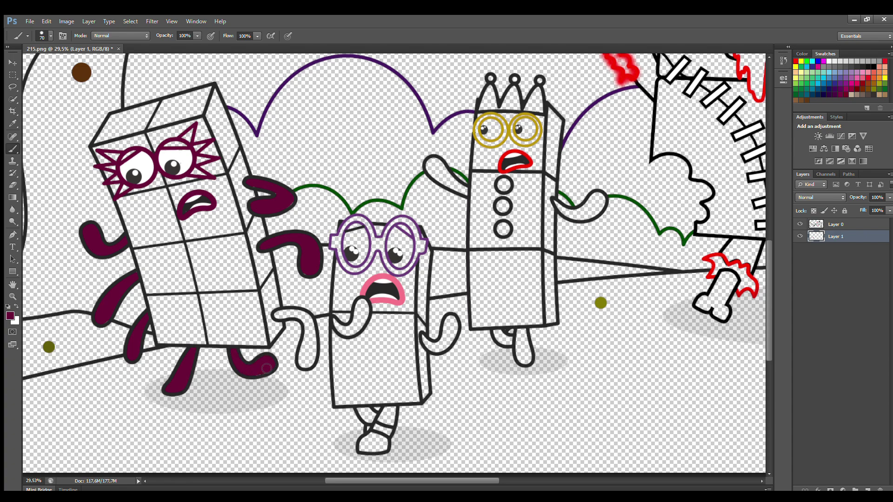
pyautogui.moveTo(280, 317)
pyautogui.mouseDown()
pyautogui.moveTo(310, 320)
pyautogui.moveTo(313, 364)
pyautogui.moveTo(303, 356)
pyautogui.moveTo(315, 325)
pyautogui.mouseUp()
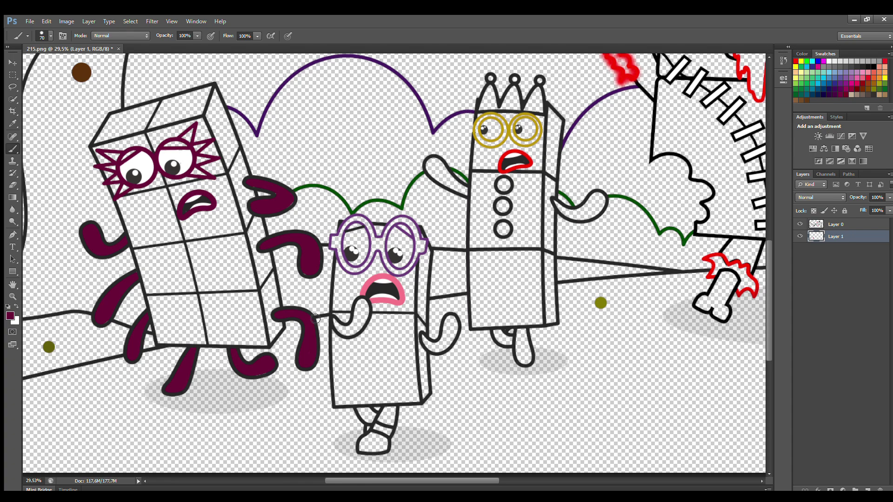
# On two new layers, fill the tilted character's spiky eye mask with maroon and its front face with magenta.
pyautogui.click(868, 489)
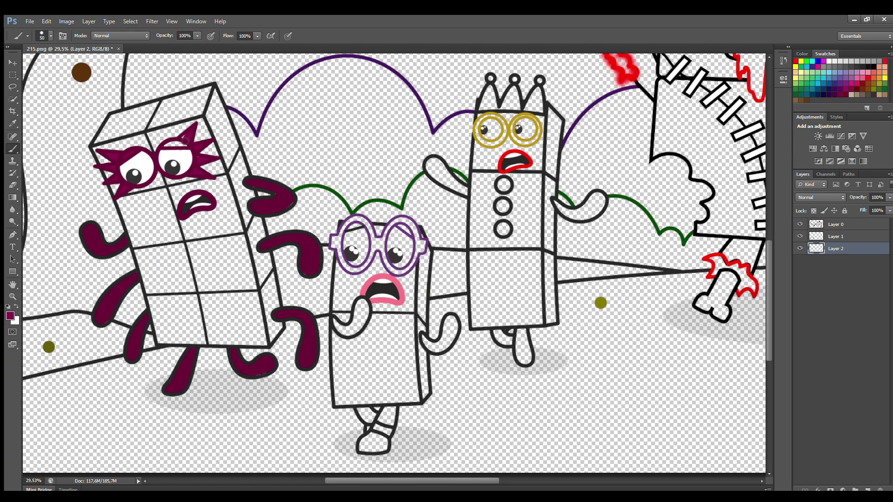
pyautogui.moveTo(185, 141); pyautogui.dragTo(164, 147)
pyautogui.hotkey('ctrl', 'shift', 'alt', 'n')
pyautogui.moveTo(102, 152)
pyautogui.mouseDown()
pyautogui.moveTo(163, 342)
pyautogui.moveTo(268, 345)
pyautogui.moveTo(204, 132)
pyautogui.moveTo(112, 152)
pyautogui.moveTo(168, 153)
pyautogui.moveTo(235, 254)
pyautogui.moveTo(205, 335)
pyautogui.moveTo(144, 198)
pyautogui.moveTo(188, 205)
pyautogui.moveTo(219, 310)
pyautogui.moveTo(195, 298)
pyautogui.moveTo(200, 265)
pyautogui.mouseUp()
pyautogui.press(']')
pyautogui.press(']')
pyautogui.press(']')
pyautogui.press(']')
# Add a new layer beneath the others and paint the tilted character's top and side faces darker magenta.
pyautogui.click(868, 490)
pyautogui.moveTo(838, 261); pyautogui.dragTo(837, 276)
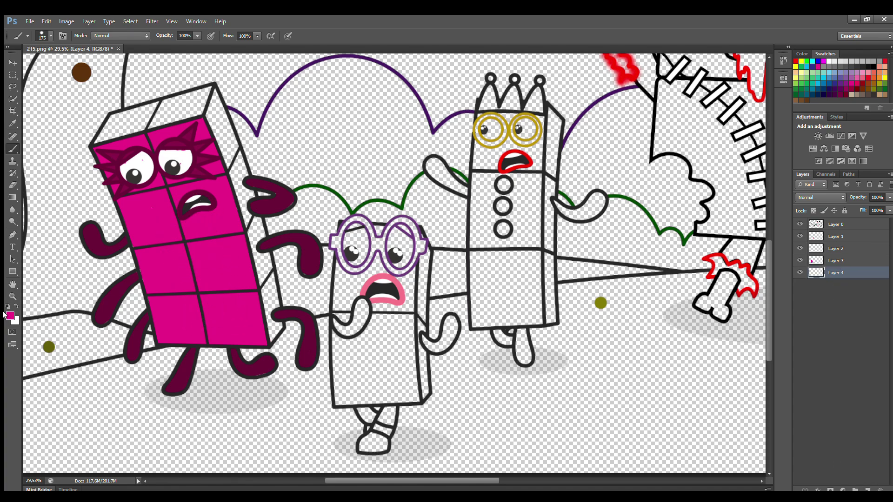
pyautogui.moveTo(117, 125)
pyautogui.mouseDown()
pyautogui.moveTo(126, 132)
pyautogui.moveTo(218, 99)
pyautogui.moveTo(258, 215)
pyautogui.moveTo(279, 343)
pyautogui.mouseUp()
pyautogui.moveTo(200, 119); pyautogui.dragTo(149, 123)
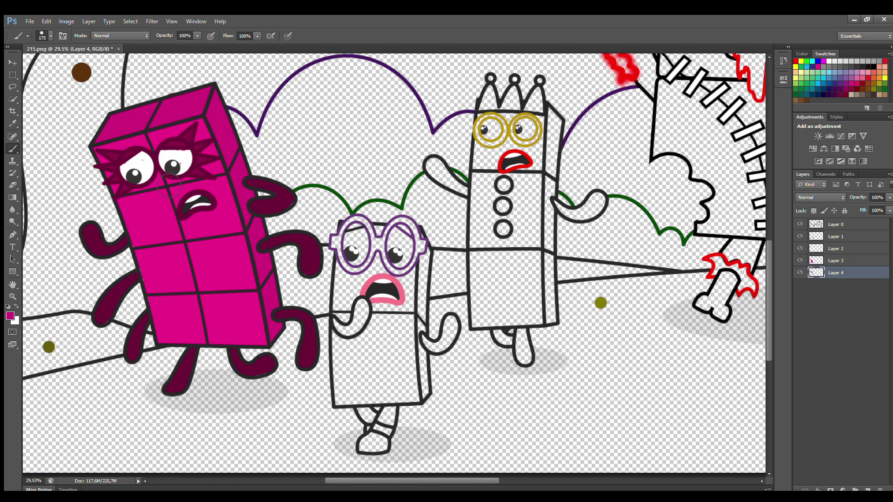
# On Layer 1, paint the eyes inside the middle character's glasses white with a smaller brush.
pyautogui.click(837, 236)
pyautogui.press('x')
pyautogui.press('[')
pyautogui.press('[')
pyautogui.press('[')
pyautogui.press('[')
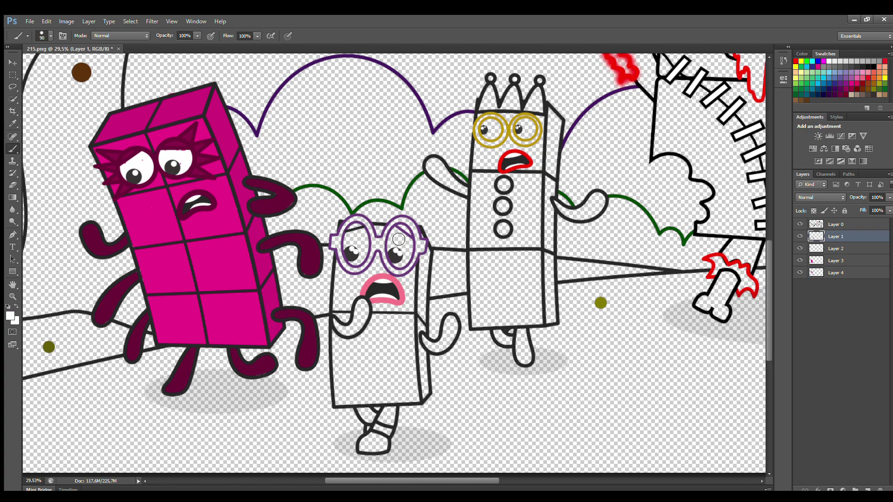
pyautogui.moveTo(396, 238)
pyautogui.mouseDown()
pyautogui.moveTo(402, 266)
pyautogui.moveTo(410, 246)
pyautogui.mouseUp()
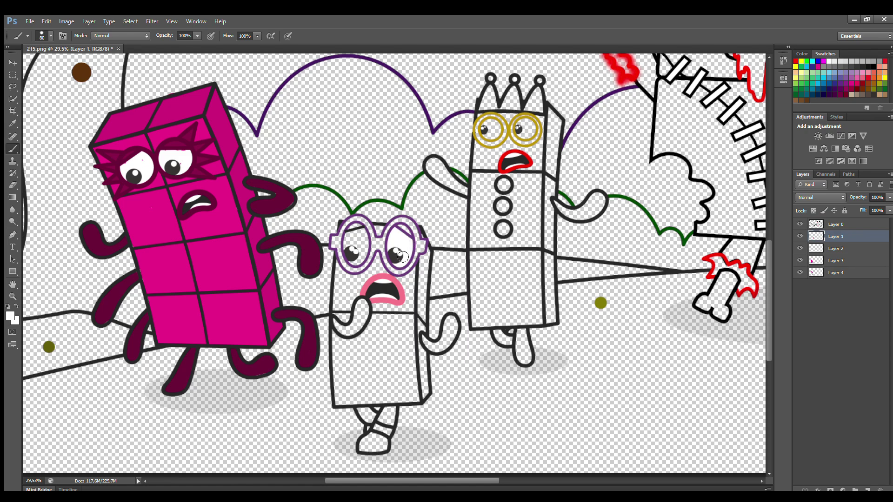
pyautogui.moveTo(353, 235); pyautogui.dragTo(351, 250)
# Paint the glasses-wearing character's arms and legs purple on Layer 1.
pyautogui.press('i')
pyautogui.click(397, 225)
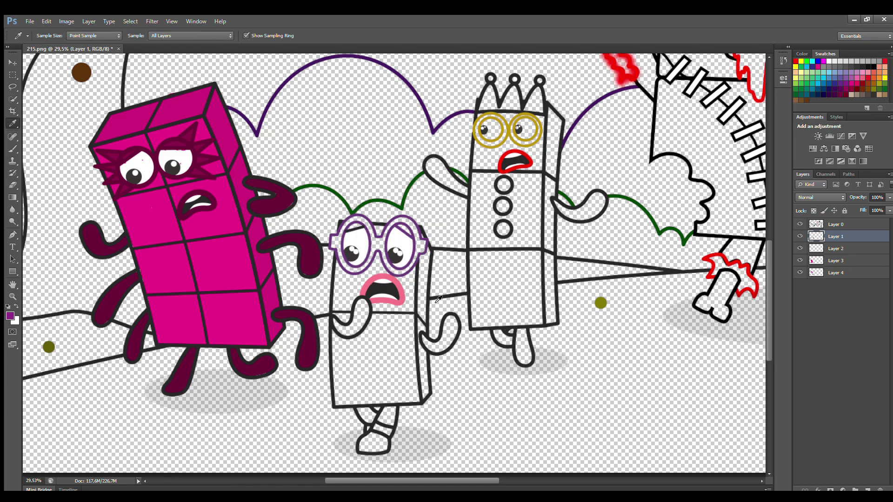
pyautogui.click(829, 62)
pyautogui.press('b')
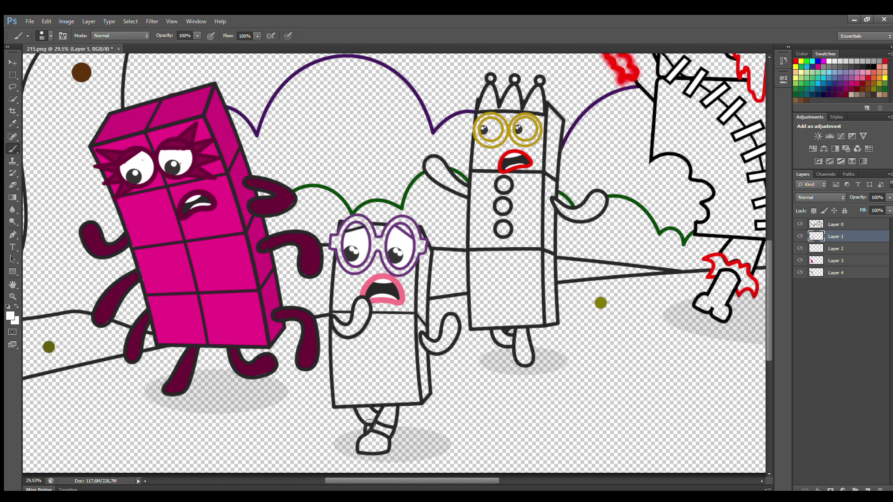
pyautogui.click(848, 83)
pyautogui.moveTo(423, 334)
pyautogui.mouseDown()
pyautogui.moveTo(430, 349)
pyautogui.moveTo(452, 343)
pyautogui.moveTo(451, 320)
pyautogui.moveTo(438, 347)
pyautogui.moveTo(447, 327)
pyautogui.mouseUp()
pyautogui.moveTo(334, 320)
pyautogui.mouseDown()
pyautogui.moveTo(363, 322)
pyautogui.moveTo(365, 304)
pyautogui.moveTo(351, 327)
pyautogui.mouseUp()
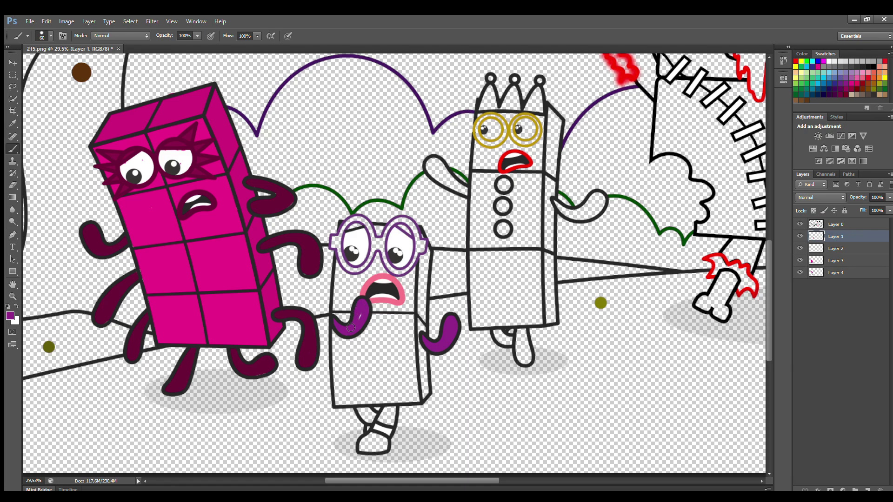
pyautogui.moveTo(380, 407)
pyautogui.mouseDown()
pyautogui.moveTo(386, 423)
pyautogui.moveTo(394, 411)
pyautogui.moveTo(371, 421)
pyautogui.moveTo(368, 412)
pyautogui.mouseUp()
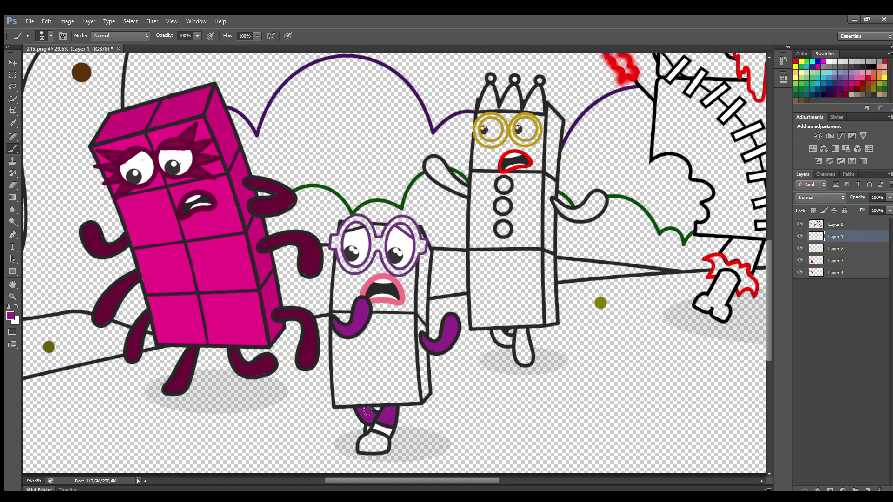
# Fill the middle character's glasses frames with purple on Layer 2.
pyautogui.hotkey('alt', '[')
pyautogui.moveTo(334, 245)
pyautogui.mouseDown()
pyautogui.moveTo(345, 267)
pyautogui.moveTo(356, 271)
pyautogui.moveTo(378, 247)
pyautogui.moveTo(412, 265)
pyautogui.mouseUp()
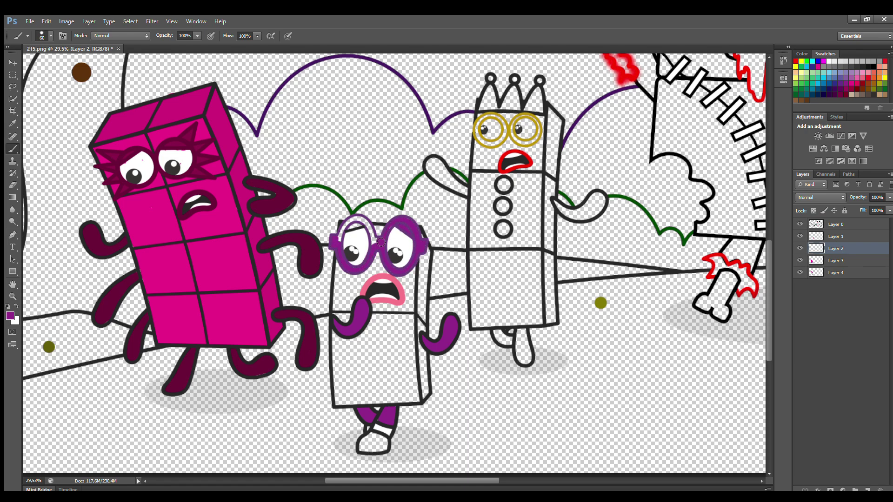
pyautogui.moveTo(374, 239); pyautogui.dragTo(358, 221)
# On Layer 3, paint the front face of the glasses-wearing character orange.
pyautogui.click(836, 260)
pyautogui.click(879, 80)
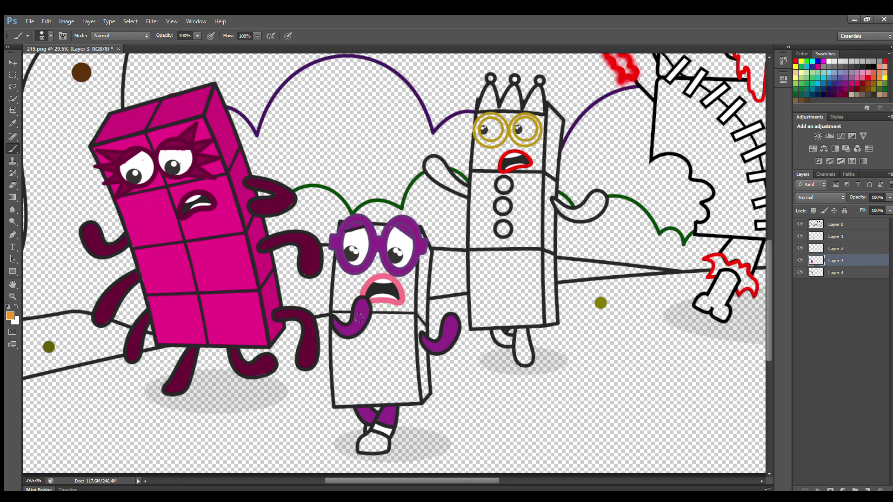
pyautogui.moveTo(343, 228)
pyautogui.mouseDown()
pyautogui.moveTo(339, 392)
pyautogui.moveTo(416, 400)
pyautogui.moveTo(412, 269)
pyautogui.moveTo(353, 390)
pyautogui.moveTo(386, 309)
pyautogui.moveTo(363, 353)
pyautogui.moveTo(395, 330)
pyautogui.moveTo(372, 279)
pyautogui.mouseUp()
pyautogui.press(']')
pyautogui.press(']')
pyautogui.press(']')
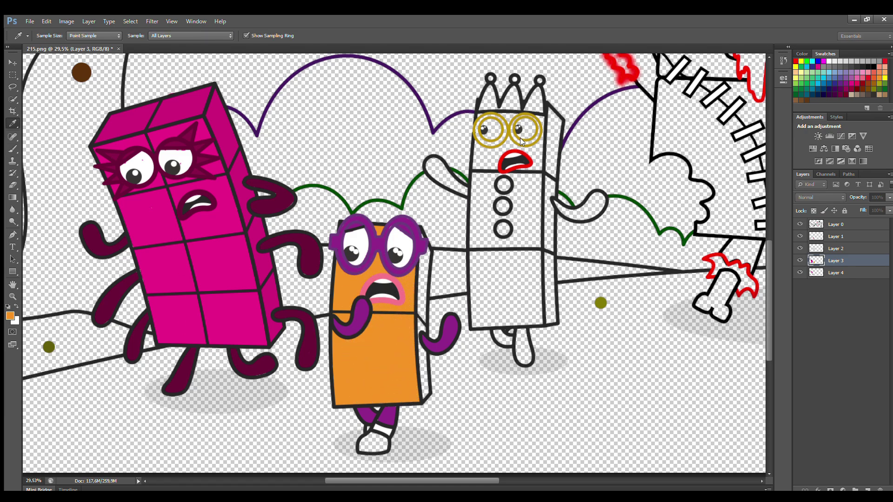
# Shade the middle character's side face darker orange and paint its shoe the same orange as the front.
pyautogui.moveTo(425, 262); pyautogui.dragTo(424, 399)
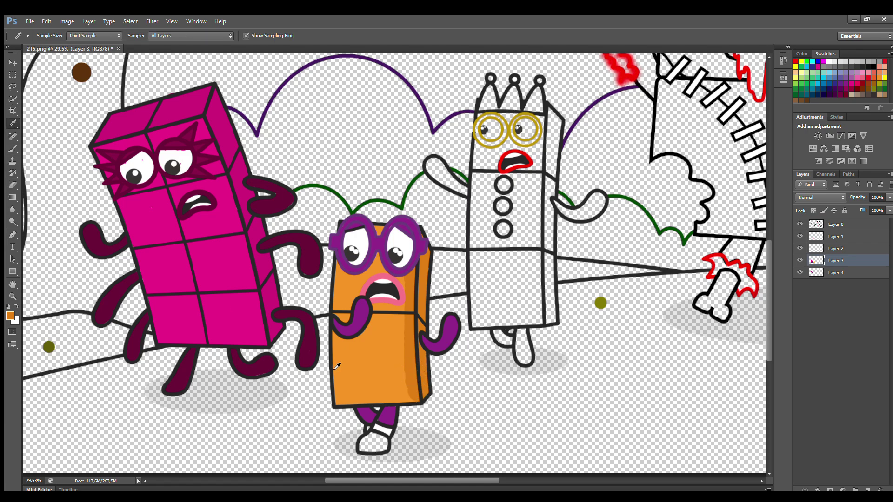
pyautogui.keyDown('alt'); pyautogui.click(396, 276); pyautogui.keyUp('alt')
pyautogui.press('i')
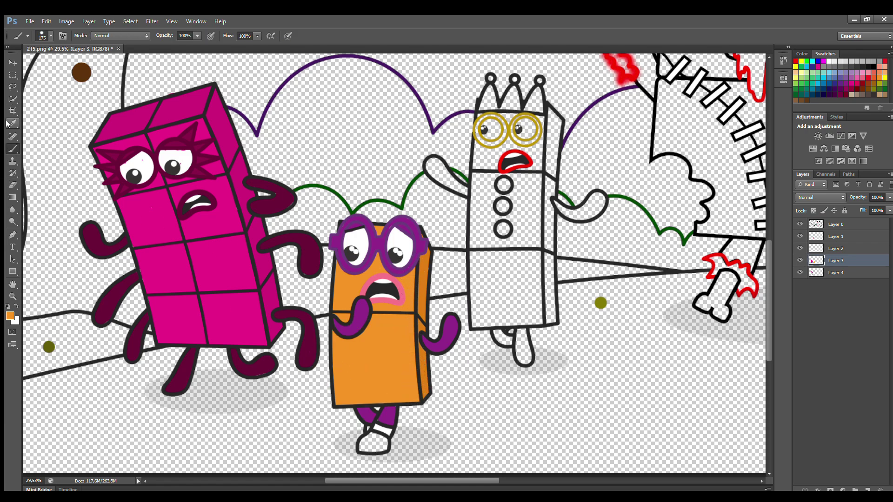
pyautogui.press('b')
pyautogui.moveTo(371, 439)
pyautogui.mouseDown()
pyautogui.moveTo(365, 447)
pyautogui.moveTo(381, 440)
pyautogui.moveTo(374, 432)
pyautogui.mouseUp()
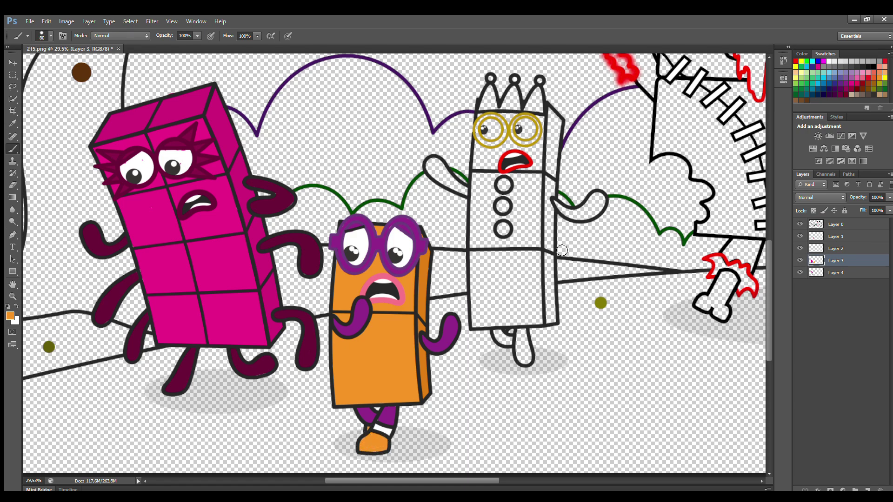
# On Layer 1, paint the crowned character's eyes white and its arms and legs red, sampled from the lips.
pyautogui.keyDown('ctrl'); pyautogui.click(522, 131); pyautogui.keyUp('ctrl')
pyautogui.keyDown('alt'); pyautogui.click(522, 132); pyautogui.keyUp('alt')
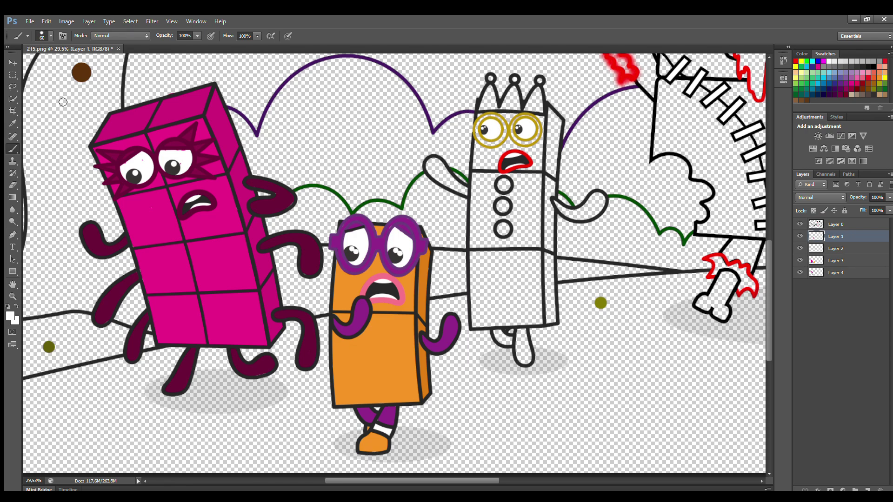
pyautogui.keyDown('alt'); pyautogui.click(514, 160); pyautogui.keyUp('alt')
pyautogui.moveTo(557, 204)
pyautogui.mouseDown()
pyautogui.moveTo(581, 213)
pyautogui.moveTo(596, 196)
pyautogui.moveTo(603, 203)
pyautogui.moveTo(574, 215)
pyautogui.mouseUp()
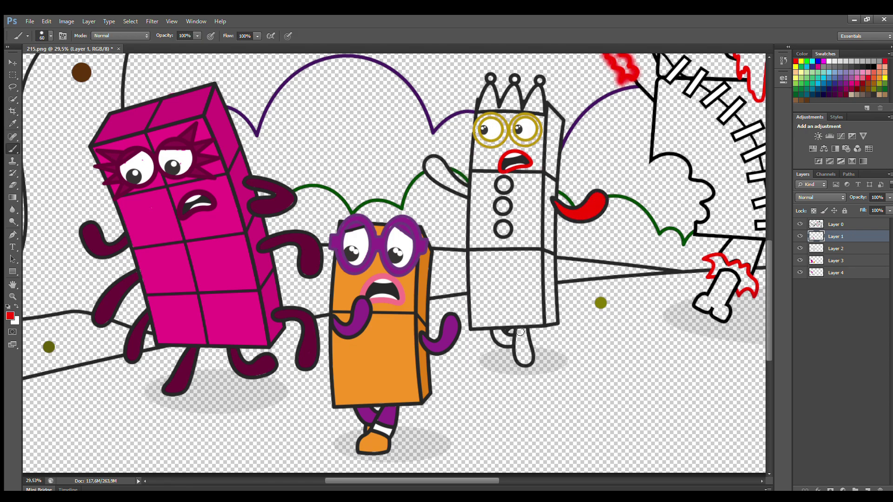
pyautogui.moveTo(520, 332)
pyautogui.mouseDown()
pyautogui.moveTo(523, 363)
pyautogui.moveTo(525, 332)
pyautogui.moveTo(513, 333)
pyautogui.mouseUp()
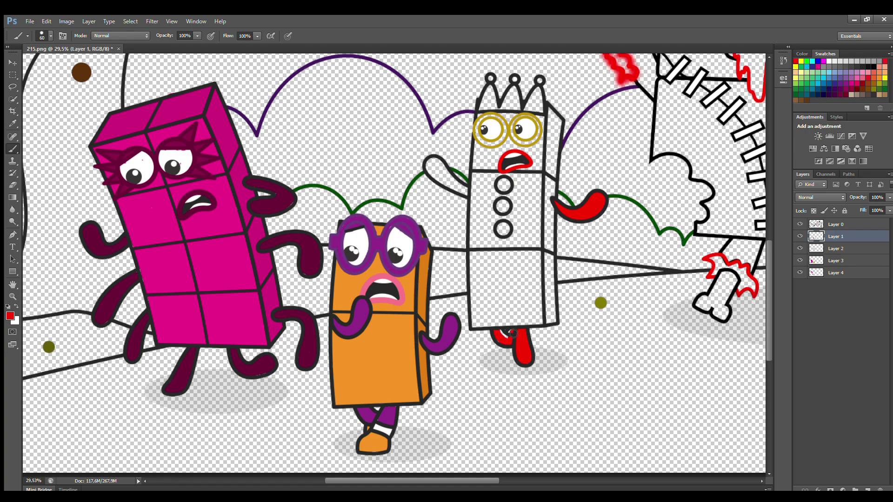
pyautogui.moveTo(465, 191)
pyautogui.mouseDown()
pyautogui.moveTo(435, 163)
pyautogui.moveTo(444, 184)
pyautogui.moveTo(437, 168)
pyautogui.mouseUp()
pyautogui.press('e')
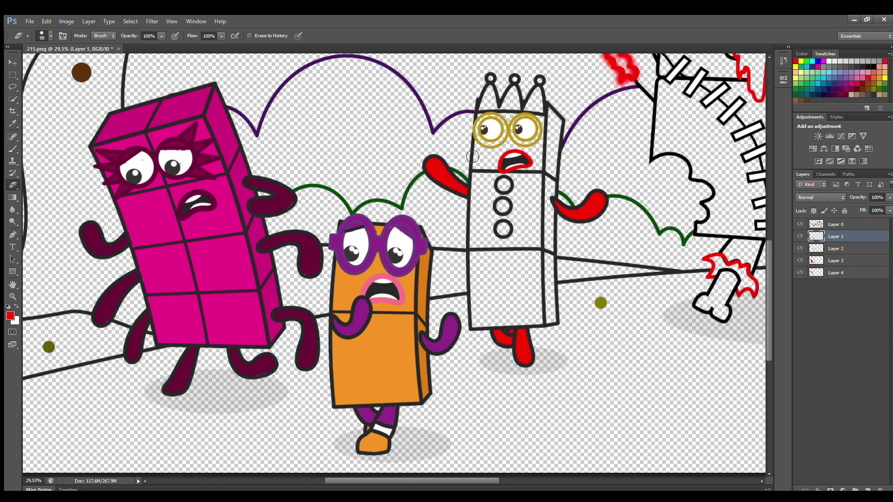
# Paint the crown's points and the three round buttons on the crowned character red.
pyautogui.press('b')
pyautogui.moveTo(482, 108)
pyautogui.mouseDown()
pyautogui.moveTo(504, 105)
pyautogui.moveTo(514, 90)
pyautogui.moveTo(519, 107)
pyautogui.moveTo(542, 109)
pyautogui.mouseUp()
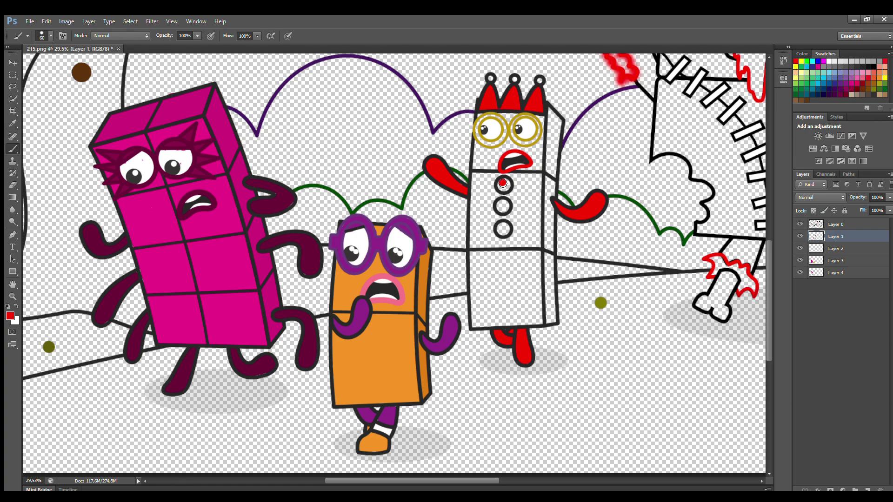
pyautogui.moveTo(503, 183); pyautogui.dragTo(502, 229)
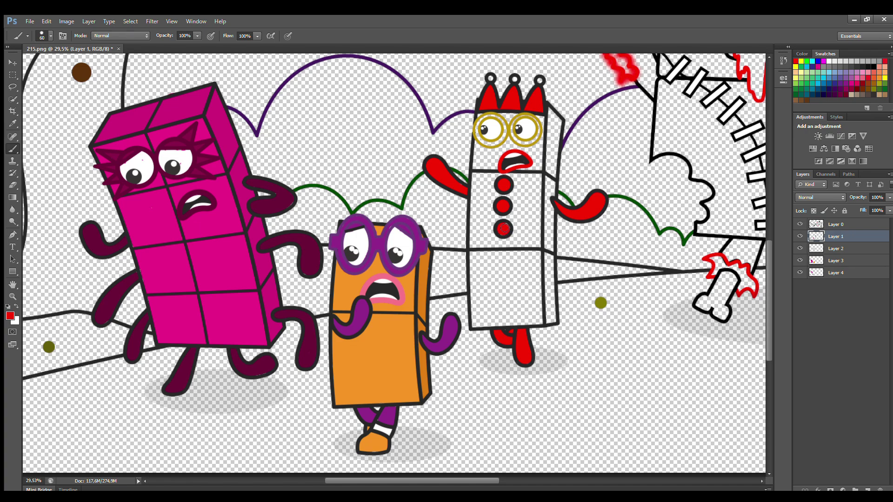
# Sample the gold of the crowned character's eye rings and fill both rings with it on Layer 2.
pyautogui.press('i')
pyautogui.click(507, 129)
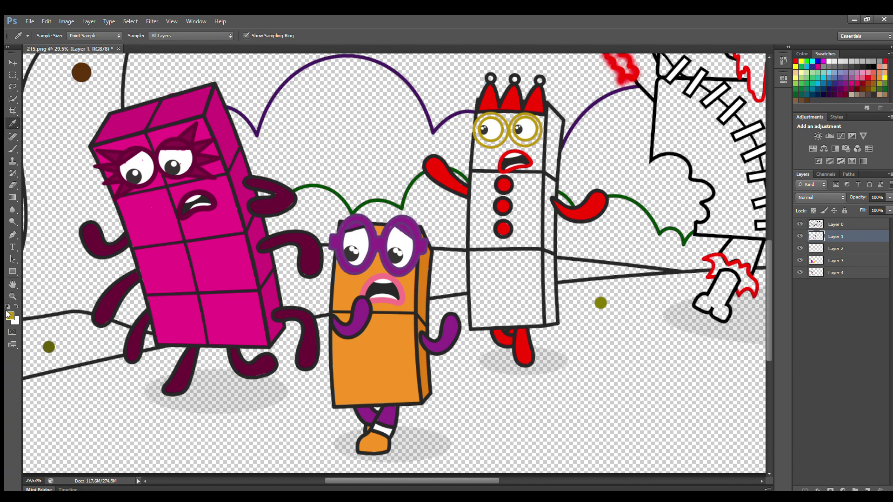
pyautogui.click(837, 248)
pyautogui.press('b')
pyautogui.moveTo(489, 143)
pyautogui.mouseDown()
pyautogui.moveTo(505, 132)
pyautogui.moveTo(494, 119)
pyautogui.moveTo(491, 141)
pyautogui.moveTo(523, 120)
pyautogui.moveTo(518, 140)
pyautogui.moveTo(537, 124)
pyautogui.mouseUp()
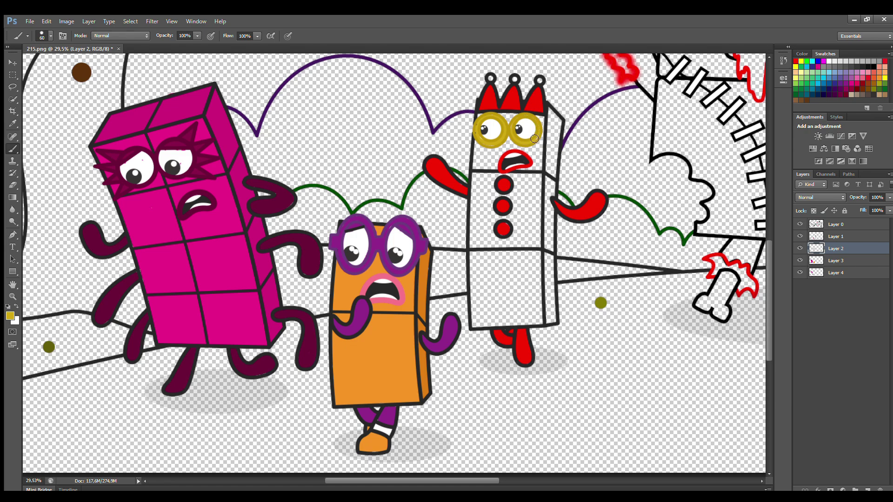
# On Layer 3, paint the crown's round tips and the crowned character's front face bright yellow.
pyautogui.click(836, 261)
pyautogui.click(885, 78)
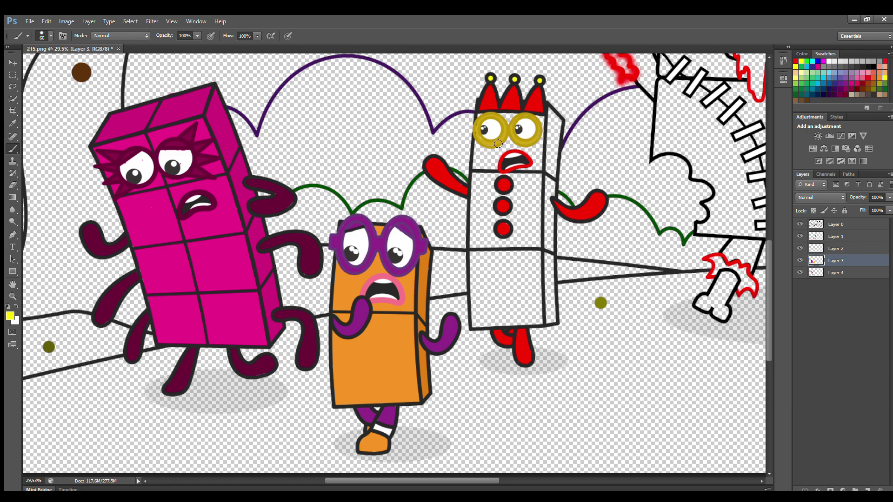
pyautogui.press(']')
pyautogui.moveTo(479, 142)
pyautogui.mouseDown()
pyautogui.moveTo(483, 325)
pyautogui.moveTo(542, 324)
pyautogui.moveTo(543, 156)
pyautogui.moveTo(525, 122)
pyautogui.moveTo(502, 297)
pyautogui.moveTo(526, 237)
pyautogui.moveTo(517, 149)
pyautogui.moveTo(508, 269)
pyautogui.mouseUp()
pyautogui.press(']')
pyautogui.press(']')
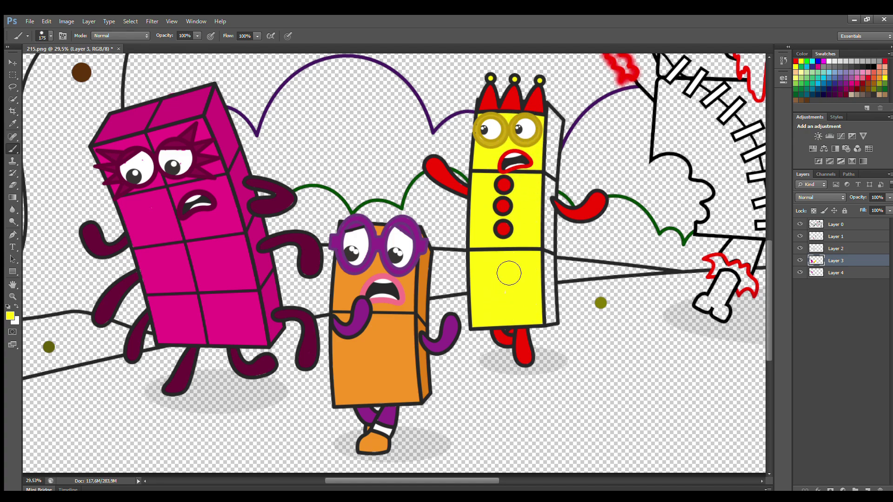
# Shade the crowned character's side face with a darker yellow on Layer 4.
pyautogui.hotkey('alt', '[')
pyautogui.keyDown('alt'); pyautogui.click(547, 139); pyautogui.keyUp('alt')
pyautogui.moveTo(554, 114); pyautogui.dragTo(551, 324)
pyautogui.press('[')
pyautogui.press('[')
pyautogui.press('[')
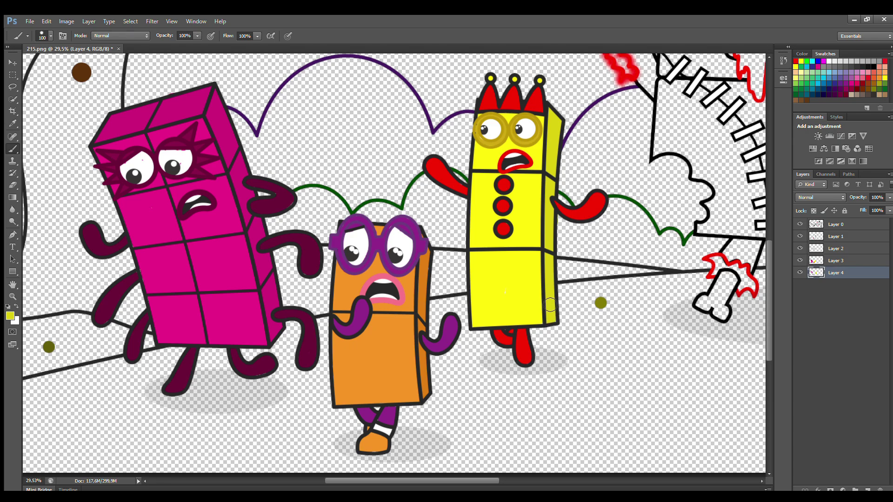
# On Layer 0, fill the blood dripping from the large zombie block's eye with red sampled from its outline.
pyautogui.moveTo(767, 351); pyautogui.dragTo(773, 305)
pyautogui.moveTo(487, 480); pyautogui.dragTo(574, 482)
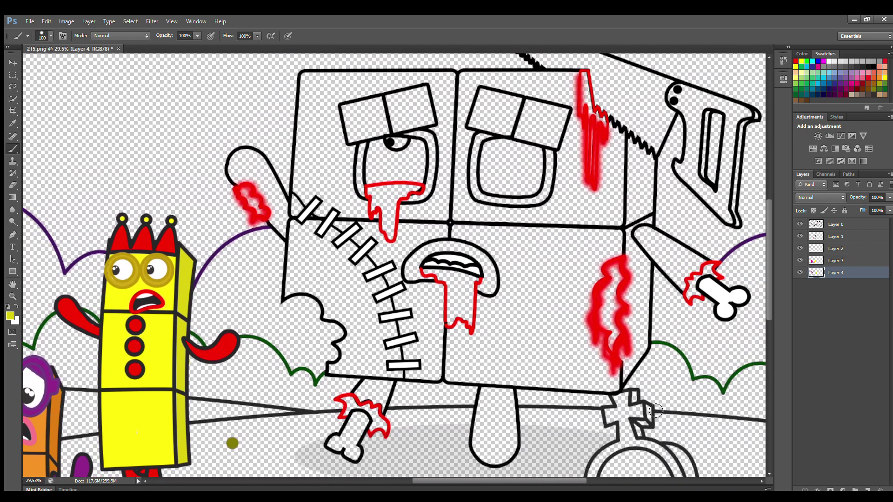
pyautogui.click(836, 224)
pyautogui.keyDown('alt'); pyautogui.click(417, 189); pyautogui.keyUp('alt')
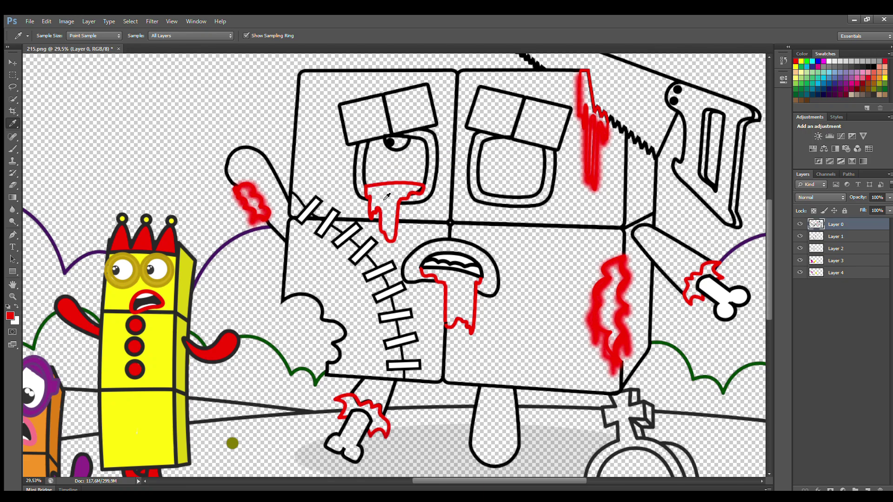
pyautogui.press('[')
pyautogui.press('[')
pyautogui.press('[')
pyautogui.moveTo(372, 192)
pyautogui.mouseDown()
pyautogui.moveTo(391, 234)
pyautogui.moveTo(401, 197)
pyautogui.moveTo(420, 192)
pyautogui.moveTo(377, 192)
pyautogui.mouseUp()
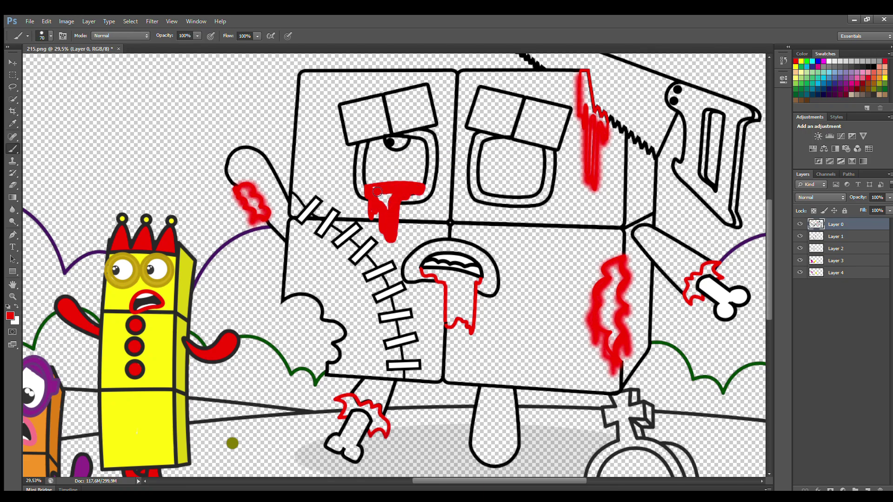
# On Layer 1, fill the large zombie block's arm, side and leg wounds with dark red and its leg bone with white.
pyautogui.click(832, 237)
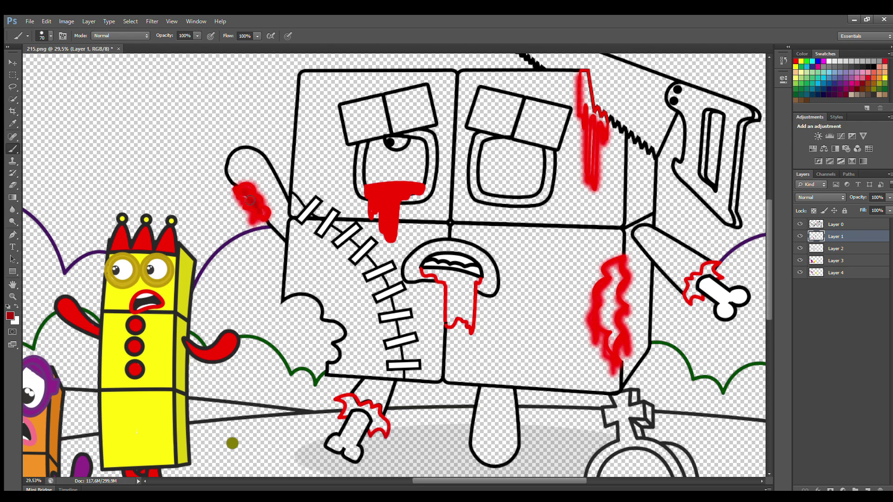
pyautogui.moveTo(613, 274)
pyautogui.mouseDown()
pyautogui.moveTo(612, 347)
pyautogui.moveTo(614, 271)
pyautogui.mouseUp()
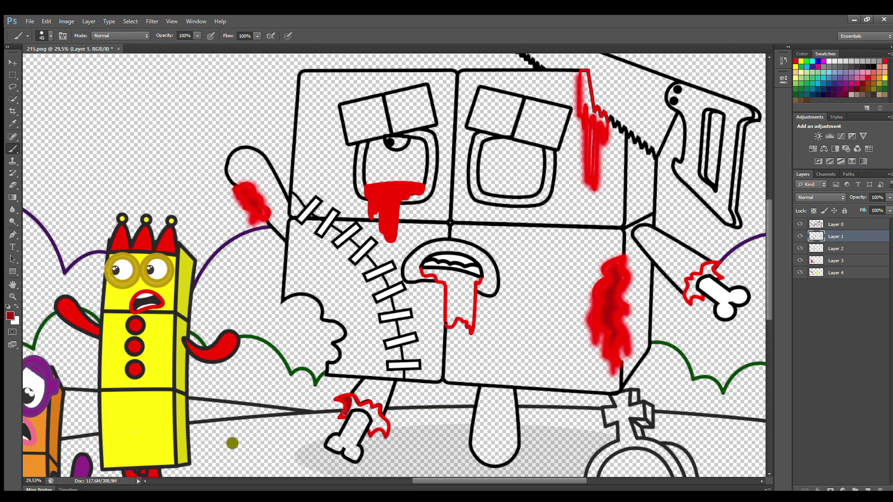
pyautogui.moveTo(364, 407); pyautogui.dragTo(379, 419)
pyautogui.click(826, 93)
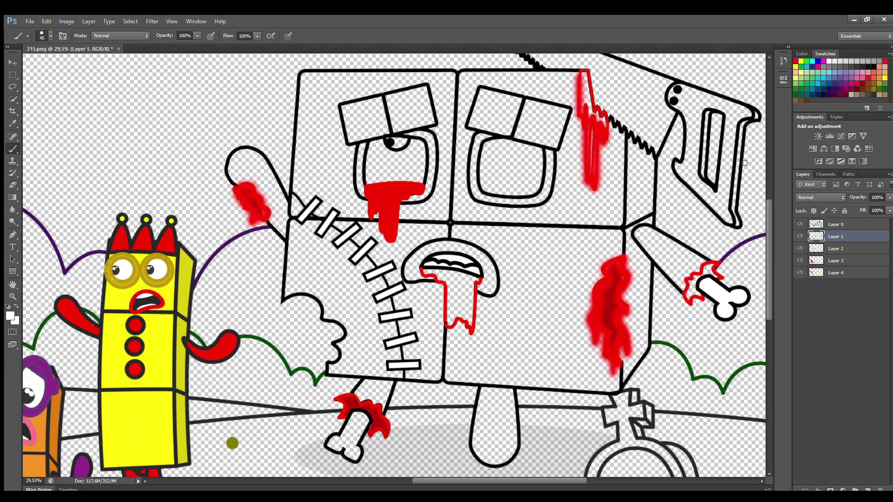
pyautogui.moveTo(353, 419)
pyautogui.mouseDown()
pyautogui.moveTo(335, 440)
pyautogui.moveTo(353, 455)
pyautogui.moveTo(355, 433)
pyautogui.mouseUp()
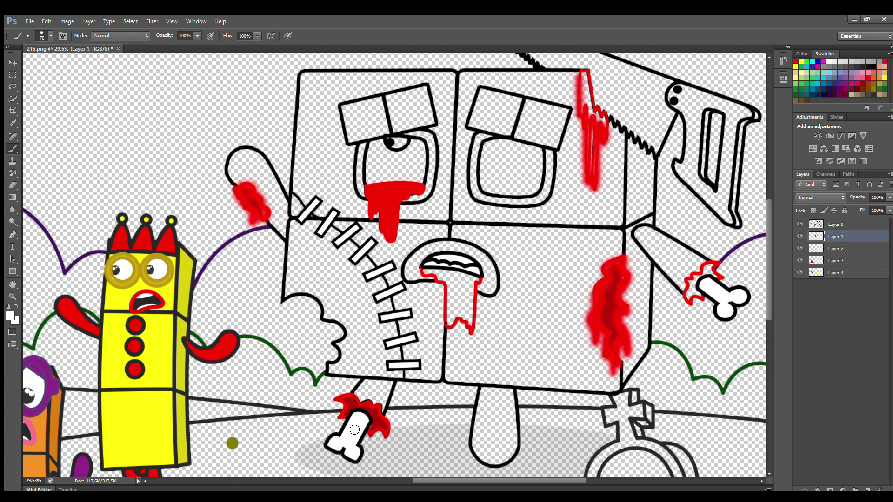
# On Layer 0, fill the blood running from the large zombie block's mouth with red sampled from its outline.
pyautogui.click(836, 224)
pyautogui.keyDown('alt'); pyautogui.click(427, 272); pyautogui.keyUp('alt')
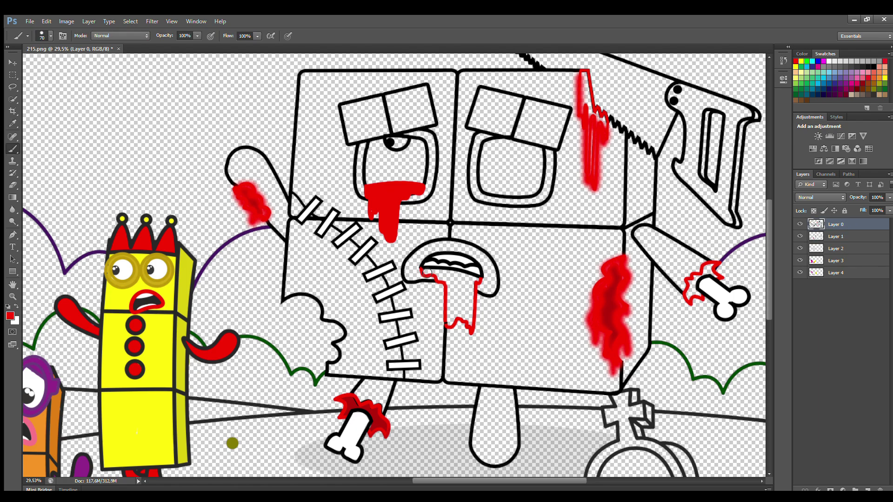
pyautogui.moveTo(427, 272)
pyautogui.mouseDown()
pyautogui.moveTo(453, 297)
pyautogui.moveTo(450, 324)
pyautogui.moveTo(470, 322)
pyautogui.moveTo(475, 282)
pyautogui.moveTo(450, 276)
pyautogui.moveTo(467, 290)
pyautogui.mouseUp()
# On Layer 1, paint the zombie block's severed arm and its whole leg dark green.
pyautogui.click(836, 236)
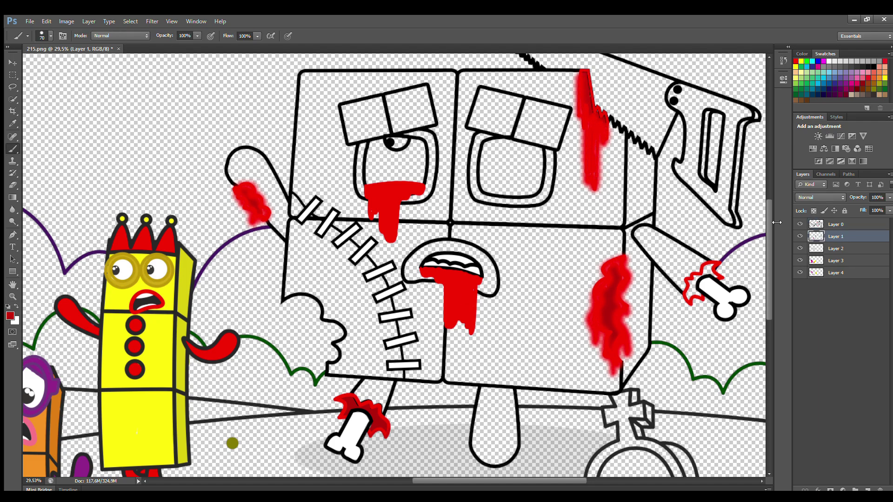
pyautogui.click(803, 88)
pyautogui.press('i')
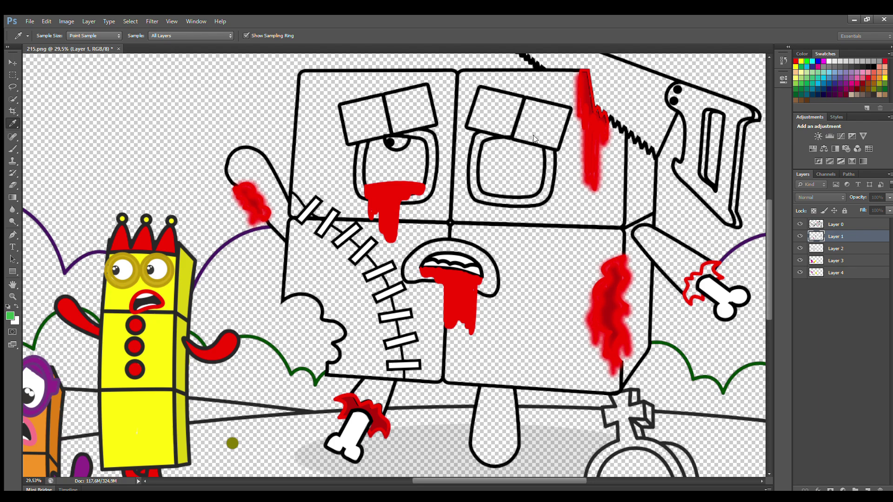
pyautogui.press('b')
pyautogui.moveTo(703, 264)
pyautogui.mouseDown()
pyautogui.moveTo(635, 231)
pyautogui.moveTo(669, 277)
pyautogui.moveTo(688, 278)
pyautogui.moveTo(660, 245)
pyautogui.mouseUp()
pyautogui.moveTo(485, 387)
pyautogui.mouseDown()
pyautogui.moveTo(478, 427)
pyautogui.moveTo(507, 459)
pyautogui.moveTo(511, 393)
pyautogui.moveTo(489, 395)
pyautogui.moveTo(490, 457)
pyautogui.moveTo(501, 401)
pyautogui.moveTo(492, 447)
pyautogui.mouseUp()
pyautogui.press(']')
pyautogui.press(']')
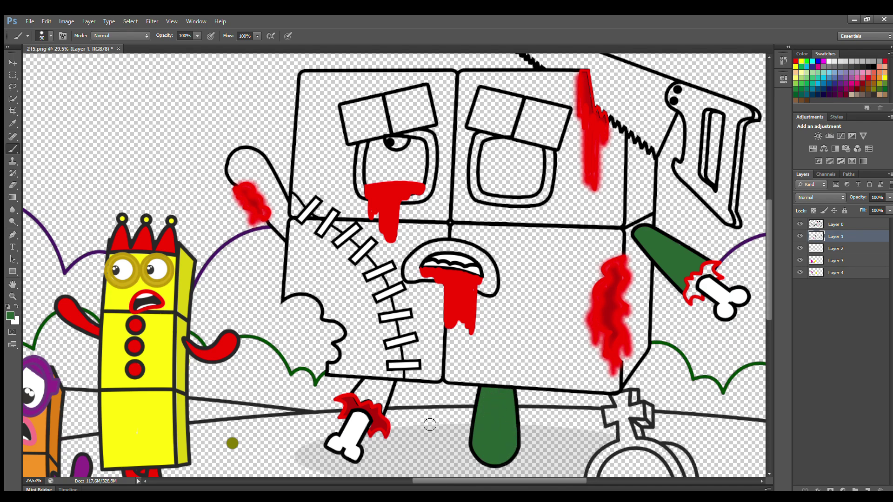
# On Layer 2, paint the zombie block's raised arm and the stump of its severed leg dark green.
pyautogui.click(835, 249)
pyautogui.press('[')
pyautogui.press('[')
pyautogui.moveTo(285, 236)
pyautogui.mouseDown()
pyautogui.moveTo(266, 168)
pyautogui.moveTo(234, 171)
pyautogui.moveTo(278, 231)
pyautogui.moveTo(270, 197)
pyautogui.mouseUp()
pyautogui.press(']')
pyautogui.press(']')
pyautogui.moveTo(375, 410); pyautogui.dragTo(388, 392)
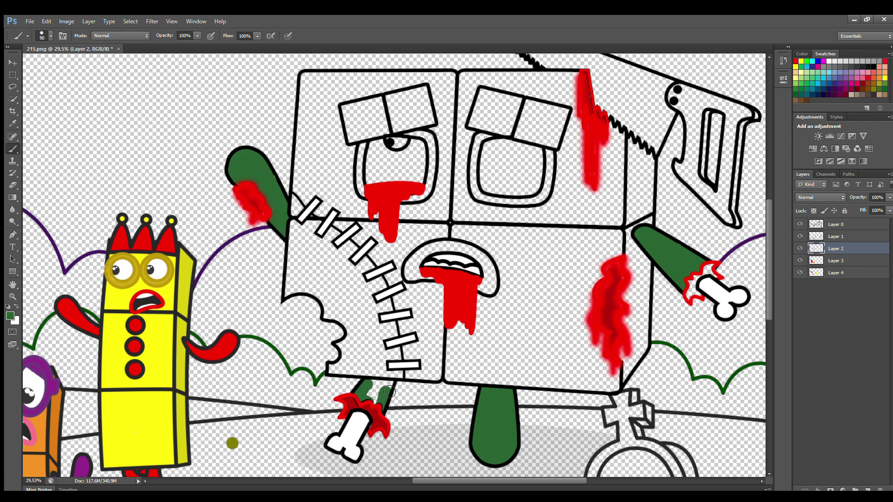
# Paint the zombie block's eyebrows dark green on Layer 2 and its lips the same green on Layer 1.
pyautogui.moveTo(480, 113)
pyautogui.mouseDown()
pyautogui.moveTo(533, 105)
pyautogui.moveTo(564, 115)
pyautogui.moveTo(556, 144)
pyautogui.moveTo(472, 122)
pyautogui.moveTo(535, 119)
pyautogui.moveTo(549, 135)
pyautogui.mouseUp()
pyautogui.moveTo(359, 119)
pyautogui.mouseDown()
pyautogui.moveTo(353, 139)
pyautogui.moveTo(436, 125)
pyautogui.moveTo(428, 96)
pyautogui.moveTo(363, 109)
pyautogui.moveTo(411, 106)
pyautogui.moveTo(366, 126)
pyautogui.moveTo(380, 116)
pyautogui.mouseUp()
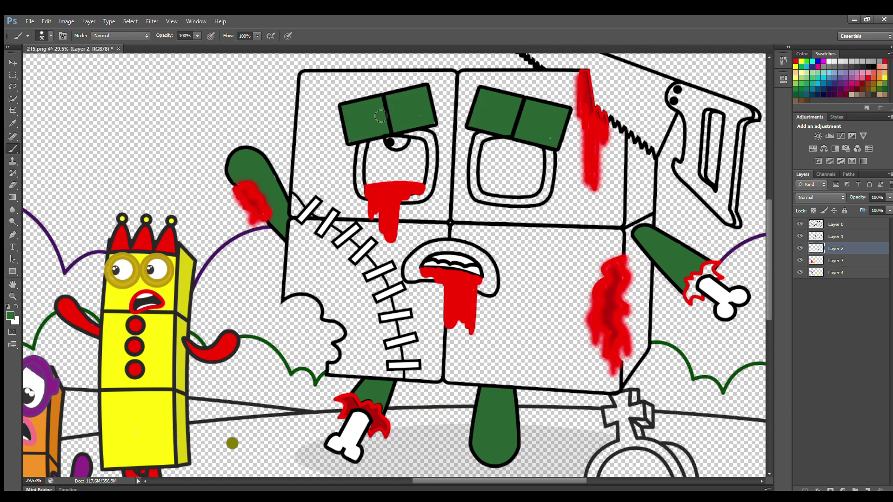
pyautogui.hotkey('alt', ']')
pyautogui.moveTo(411, 274)
pyautogui.mouseDown()
pyautogui.moveTo(433, 250)
pyautogui.moveTo(476, 254)
pyautogui.moveTo(486, 291)
pyautogui.mouseUp()
# Colour the zombie block's iris red and fill both of its eyes with white on Layer 2.
pyautogui.hotkey('alt', '[')
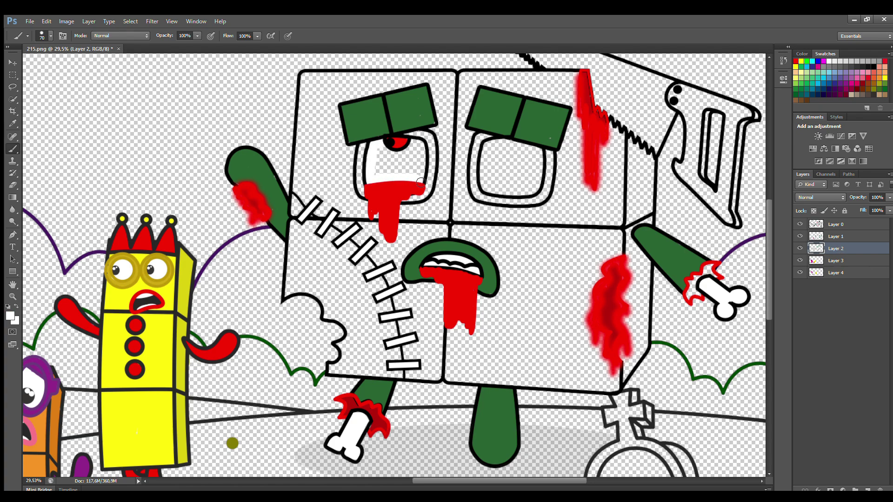
pyautogui.moveTo(385, 151); pyautogui.dragTo(398, 167)
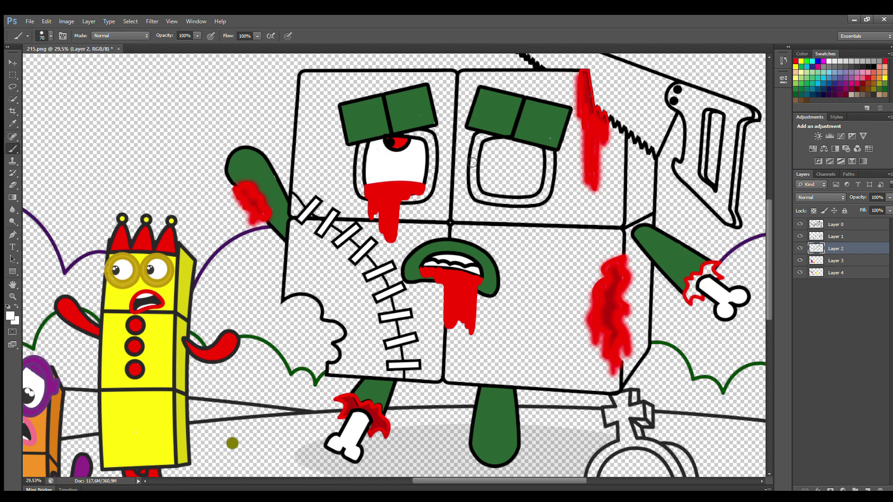
pyautogui.moveTo(496, 145)
pyautogui.mouseDown()
pyautogui.moveTo(491, 190)
pyautogui.moveTo(536, 186)
pyautogui.moveTo(540, 155)
pyautogui.moveTo(497, 153)
pyautogui.moveTo(521, 179)
pyautogui.mouseUp()
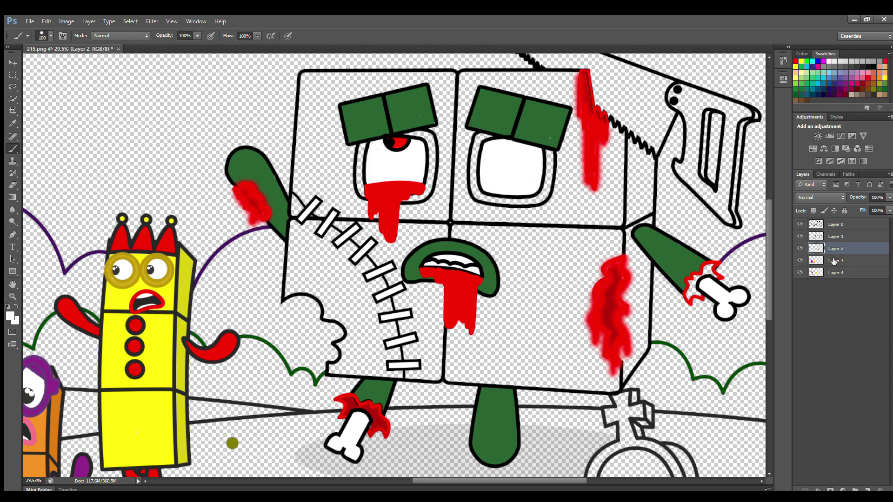
# On Layer 3, fill the rings around both zombie eyes with dark green sampled from the eyebrow.
pyautogui.click(835, 261)
pyautogui.keyDown('alt'); pyautogui.click(364, 124); pyautogui.keyUp('alt')
pyautogui.moveTo(361, 147); pyautogui.dragTo(366, 174)
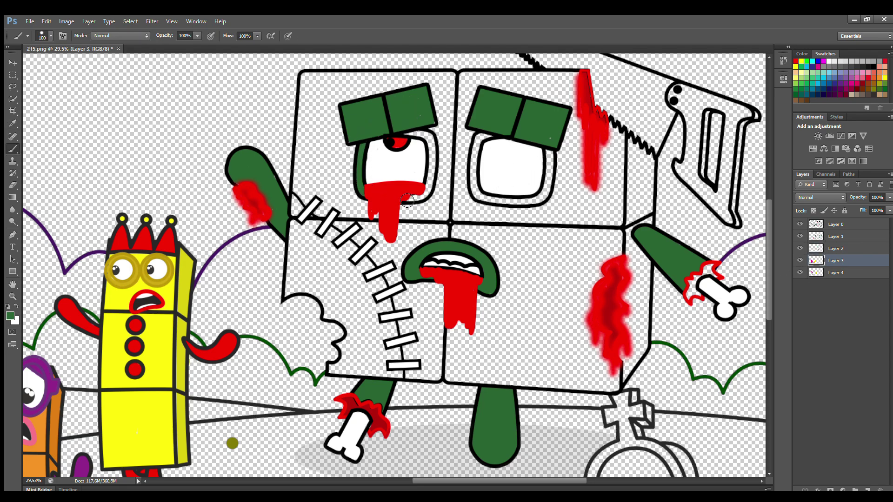
pyautogui.moveTo(407, 200)
pyautogui.mouseDown()
pyautogui.moveTo(430, 194)
pyautogui.moveTo(433, 161)
pyautogui.moveTo(421, 140)
pyautogui.mouseUp()
pyautogui.moveTo(481, 149)
pyautogui.mouseDown()
pyautogui.moveTo(490, 201)
pyautogui.moveTo(524, 203)
pyautogui.moveTo(552, 164)
pyautogui.mouseUp()
# On Layer 2, fill the torn flesh around the severed arm's bone with dark red sampled from the side wound.
pyautogui.click(840, 247)
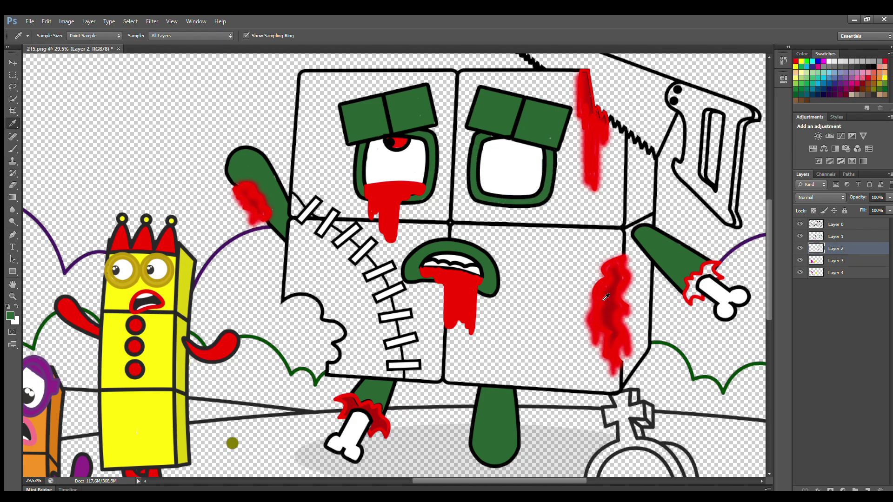
pyautogui.keyDown('alt'); pyautogui.click(606, 297); pyautogui.keyUp('alt')
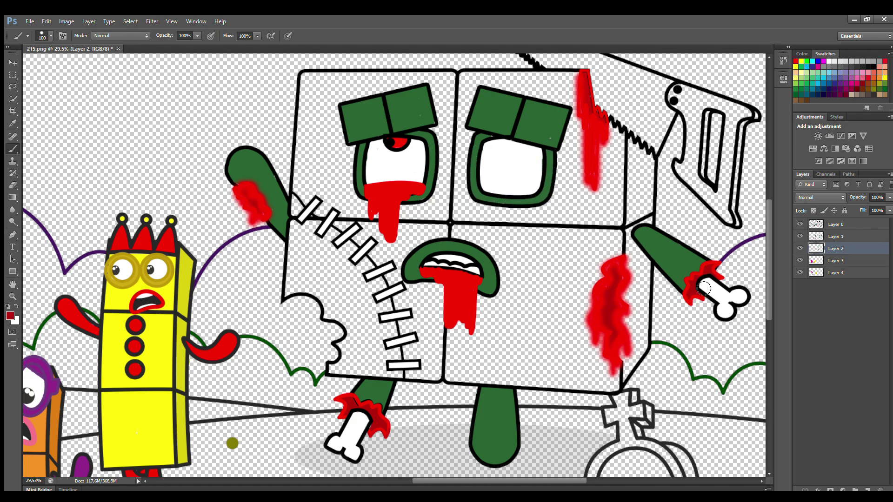
# On Layer 1, paint a light grey highlight along the saw blade's toothed edge.
pyautogui.scroll(2, 765, 299)
pyautogui.click(838, 237)
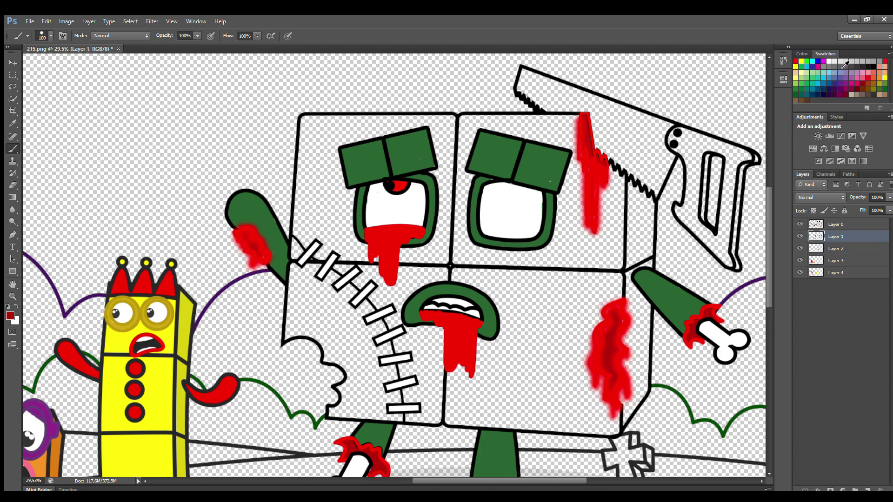
pyautogui.moveTo(550, 106); pyautogui.dragTo(528, 94)
pyautogui.moveTo(600, 145); pyautogui.dragTo(642, 182)
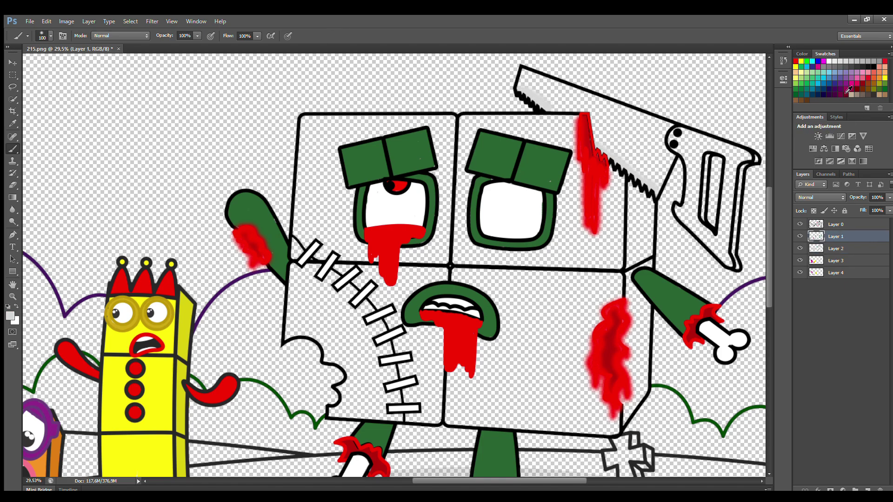
# Paint the saw handle's front magenta on Layer 1 and its side edges a darker magenta on Layer 2.
pyautogui.click(683, 133)
pyautogui.moveTo(680, 135)
pyautogui.mouseDown()
pyautogui.moveTo(695, 191)
pyautogui.moveTo(688, 221)
pyautogui.moveTo(731, 266)
pyautogui.moveTo(733, 190)
pyautogui.moveTo(748, 155)
pyautogui.moveTo(690, 137)
pyautogui.moveTo(719, 150)
pyautogui.mouseUp()
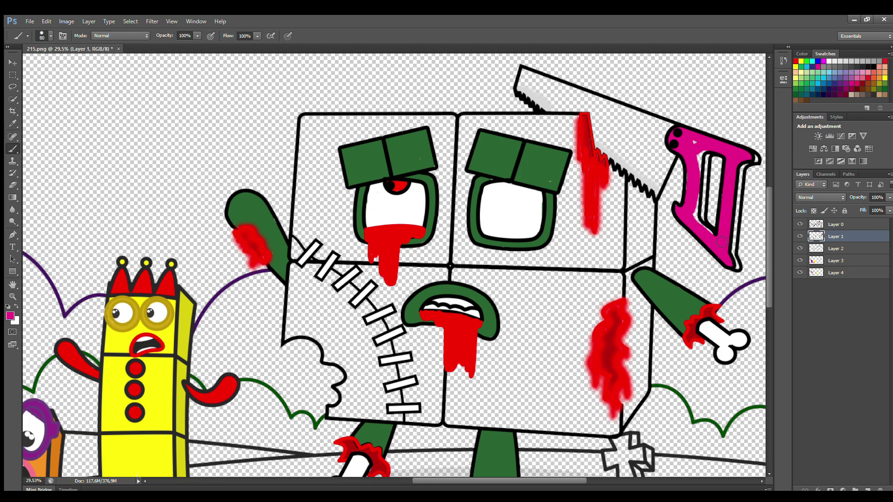
pyautogui.click(832, 250)
pyautogui.moveTo(706, 180); pyautogui.dragTo(705, 221)
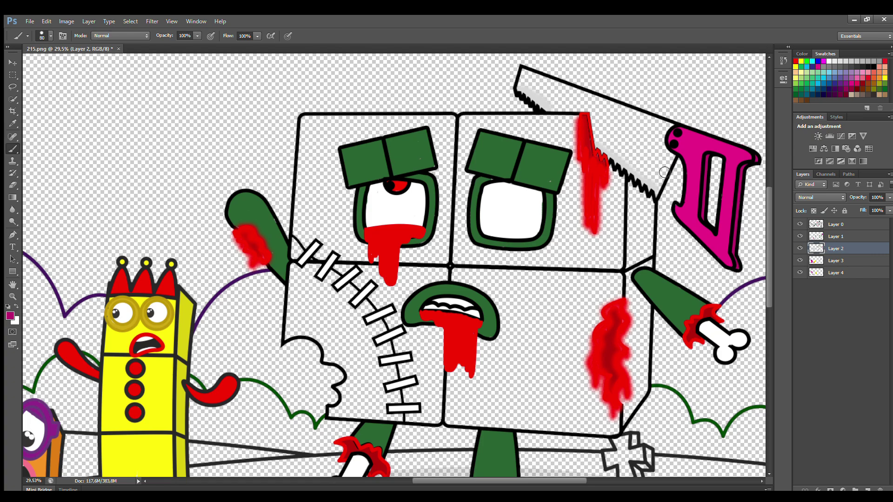
# On Layer 2, fill the rest of the saw blade with dark grey.
pyautogui.moveTo(526, 74)
pyautogui.mouseDown()
pyautogui.moveTo(558, 111)
pyautogui.moveTo(593, 115)
pyautogui.moveTo(602, 143)
pyautogui.moveTo(660, 191)
pyautogui.moveTo(675, 133)
pyautogui.moveTo(530, 77)
pyautogui.moveTo(555, 101)
pyautogui.moveTo(552, 91)
pyautogui.moveTo(649, 130)
pyautogui.moveTo(668, 153)
pyautogui.moveTo(620, 149)
pyautogui.moveTo(649, 157)
pyautogui.mouseUp()
pyautogui.press(']')
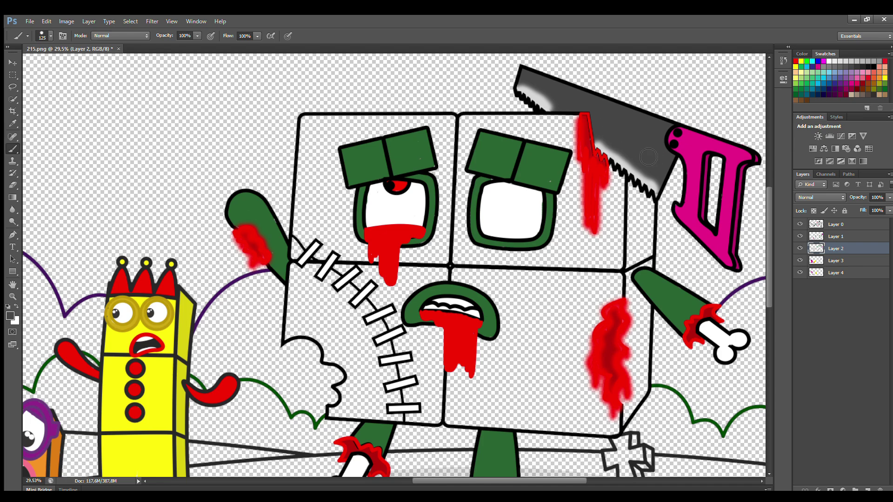
# Paint dripping blood along the bitten corner of the zombie block with red sampled from the raised arm's wound.
pyautogui.click(836, 236)
pyautogui.keyDown('alt'); pyautogui.click(260, 233); pyautogui.keyUp('alt')
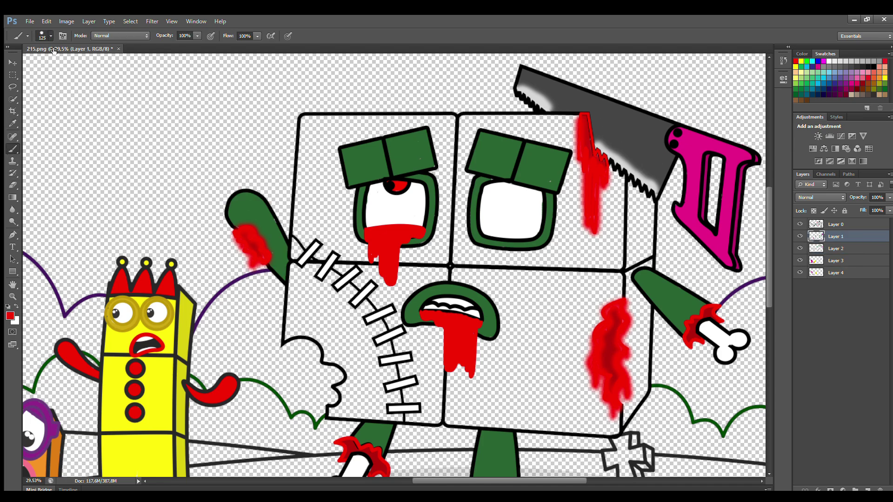
pyautogui.moveTo(279, 346)
pyautogui.mouseDown()
pyautogui.moveTo(324, 361)
pyautogui.moveTo(340, 389)
pyautogui.moveTo(333, 426)
pyautogui.moveTo(344, 390)
pyautogui.moveTo(315, 342)
pyautogui.moveTo(317, 375)
pyautogui.moveTo(304, 353)
pyautogui.moveTo(291, 366)
pyautogui.moveTo(353, 387)
pyautogui.moveTo(334, 368)
pyautogui.moveTo(334, 339)
pyautogui.mouseUp()
pyautogui.hotkey('alt', ']')
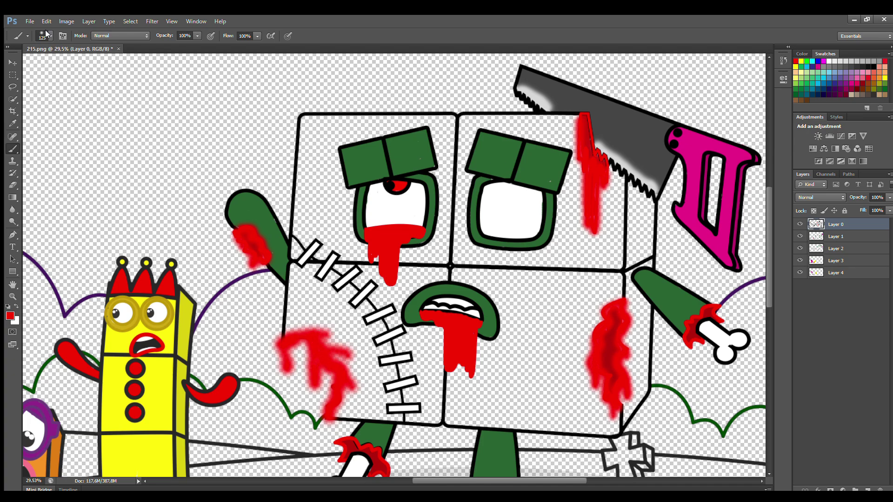
# On Layer 4, fill all four front squares of the zombie block with bright green.
pyautogui.click(836, 273)
pyautogui.press('i')
pyautogui.click(345, 166)
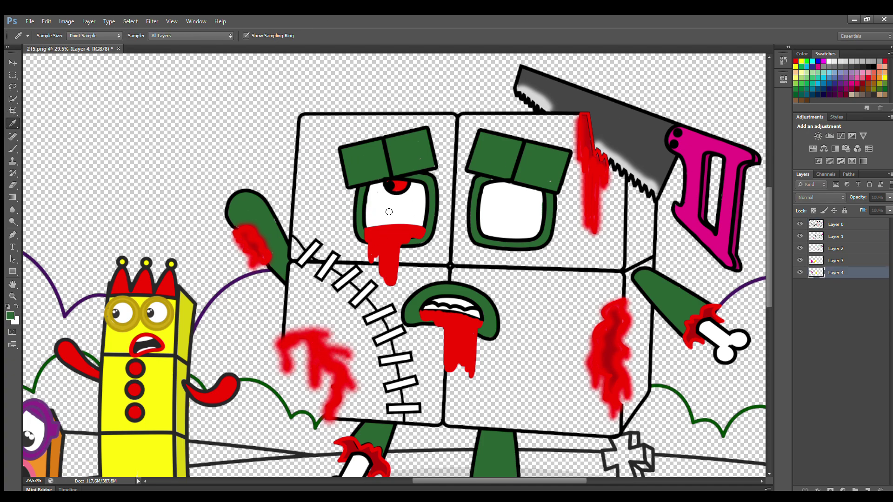
pyautogui.moveTo(516, 158); pyautogui.dragTo(807, 77)
pyautogui.press('b')
pyautogui.moveTo(308, 120)
pyautogui.mouseDown()
pyautogui.moveTo(297, 336)
pyautogui.moveTo(355, 375)
pyautogui.moveTo(353, 415)
pyautogui.moveTo(615, 434)
pyautogui.moveTo(622, 196)
pyautogui.moveTo(588, 146)
pyautogui.moveTo(569, 129)
pyautogui.moveTo(320, 124)
pyautogui.mouseUp()
pyautogui.press(']')
pyautogui.press(']')
pyautogui.press(']')
pyautogui.press(']')
pyautogui.press(']')
pyautogui.moveTo(474, 140)
pyautogui.mouseDown()
pyautogui.moveTo(610, 200)
pyautogui.moveTo(331, 318)
pyautogui.moveTo(562, 404)
pyautogui.moveTo(595, 210)
pyautogui.moveTo(358, 316)
pyautogui.moveTo(490, 238)
pyautogui.moveTo(396, 284)
pyautogui.moveTo(528, 308)
pyautogui.moveTo(530, 330)
pyautogui.mouseUp()
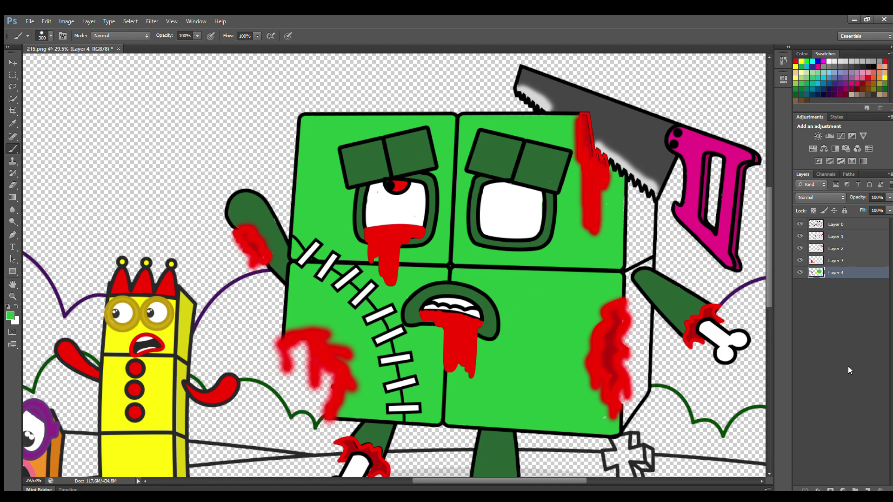
# Add a new layer below Layer 4 and paint the zombie block's side face a darker green on it.
pyautogui.click(867, 489)
pyautogui.moveTo(845, 273); pyautogui.dragTo(837, 286)
pyautogui.press('[')
pyautogui.press('[')
pyautogui.moveTo(659, 205)
pyautogui.mouseDown()
pyautogui.moveTo(648, 389)
pyautogui.moveTo(620, 428)
pyautogui.mouseUp()
# On Layer 1, fill the gravestone's inner front panel with dark purple.
pyautogui.scroll(-1, 610, 186)
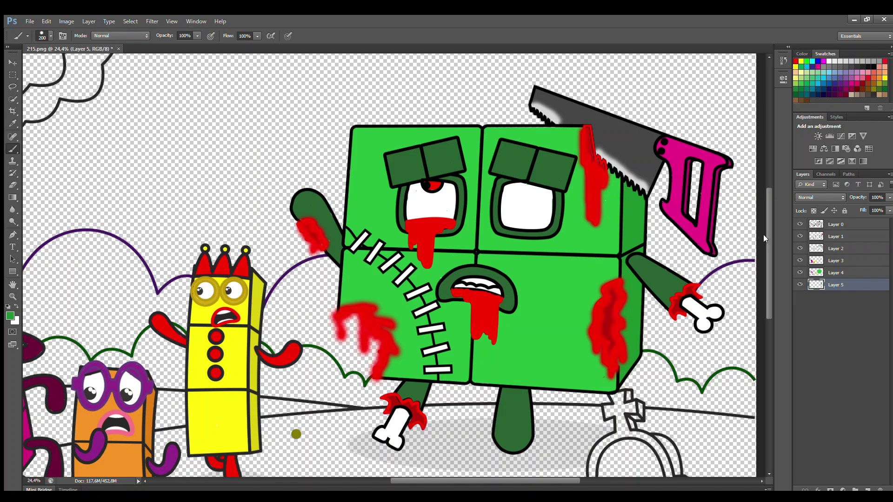
pyautogui.moveTo(765, 235); pyautogui.dragTo(766, 260)
pyautogui.click(840, 237)
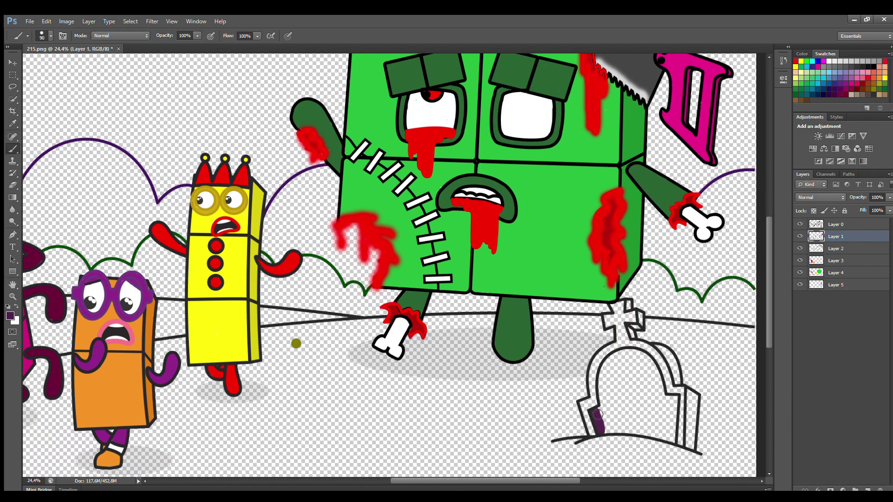
pyautogui.moveTo(598, 414)
pyautogui.mouseDown()
pyautogui.moveTo(612, 364)
pyautogui.moveTo(631, 354)
pyautogui.moveTo(653, 369)
pyautogui.mouseUp()
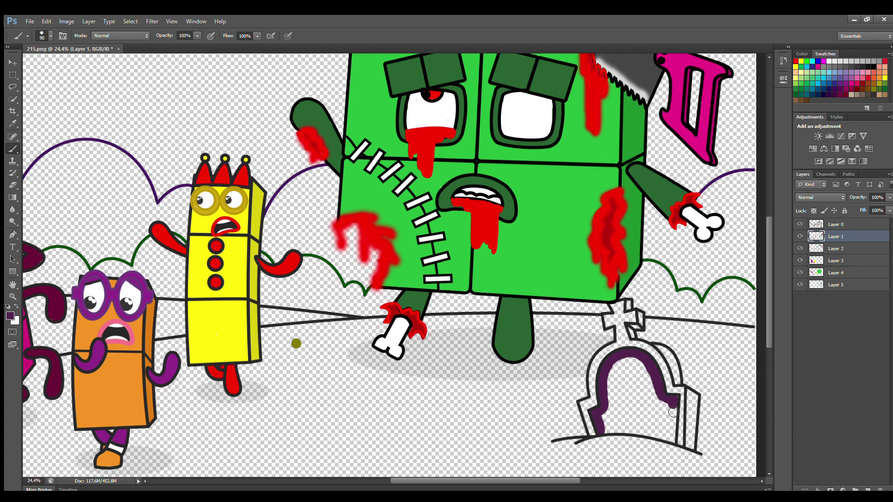
pyautogui.moveTo(673, 412)
pyautogui.mouseDown()
pyautogui.moveTo(673, 439)
pyautogui.moveTo(633, 435)
pyautogui.moveTo(605, 414)
pyautogui.moveTo(619, 372)
pyautogui.moveTo(670, 408)
pyautogui.moveTo(617, 433)
pyautogui.moveTo(627, 408)
pyautogui.mouseUp()
pyautogui.press(']')
pyautogui.press(']')
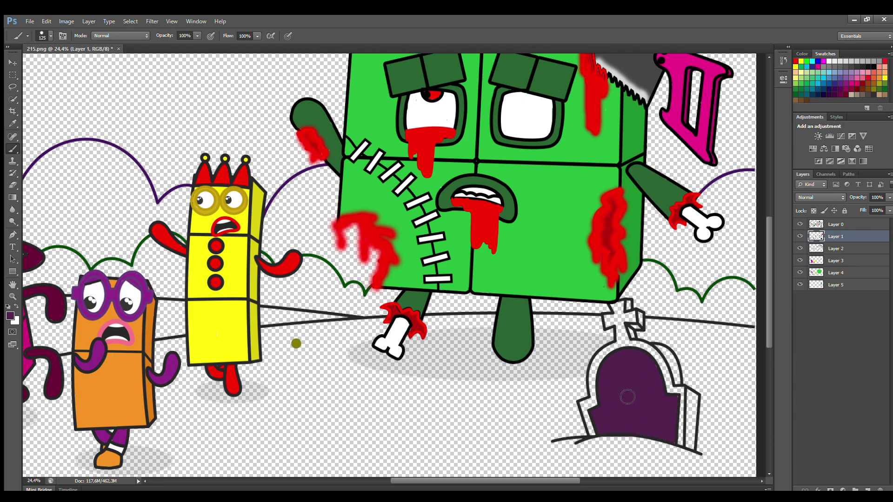
# Paint the gravestone's border and cross front lighter purple on Layer 2 and their side faces dark purple on Layer 3.
pyautogui.hotkey('alt', '[')
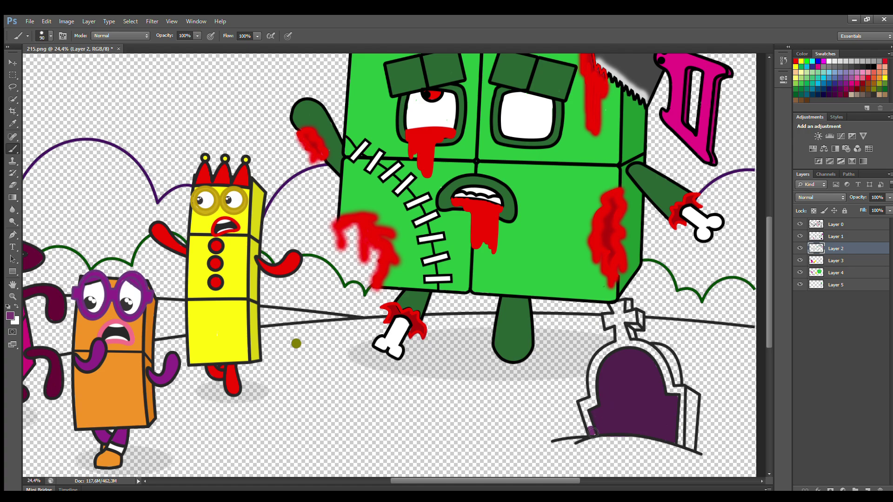
pyautogui.moveTo(597, 403); pyautogui.dragTo(601, 359)
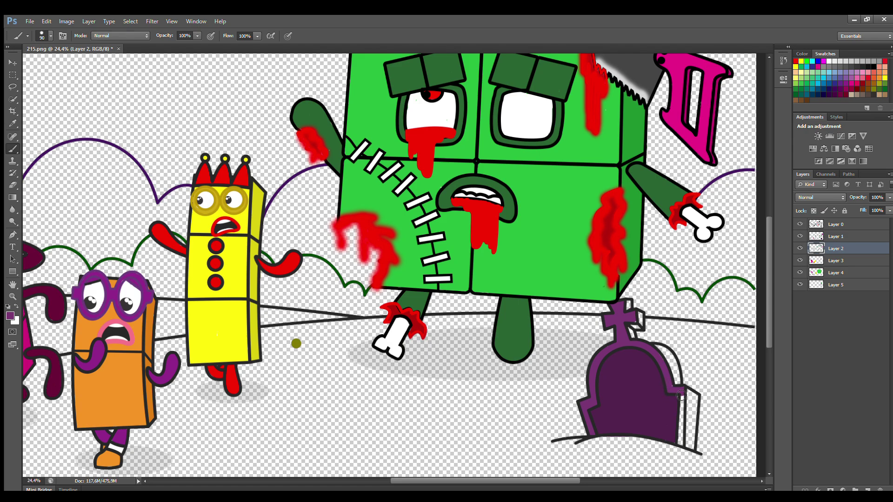
pyautogui.click(855, 263)
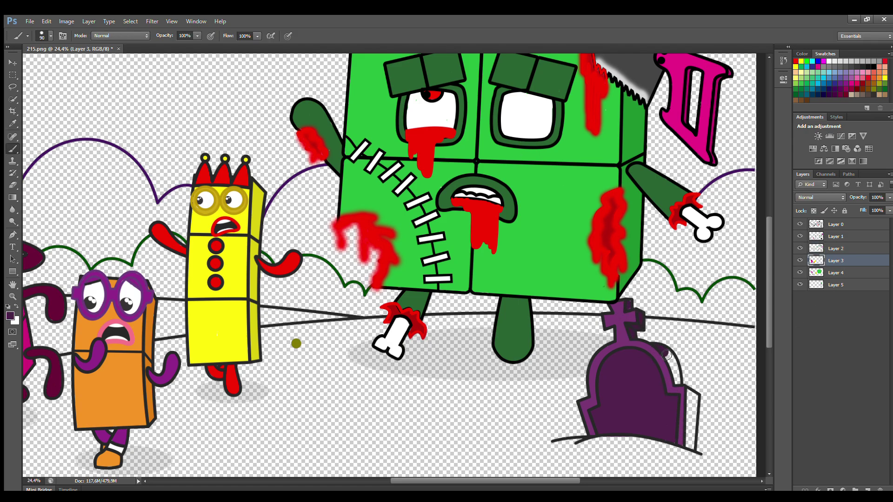
pyautogui.moveTo(667, 355)
pyautogui.mouseDown()
pyautogui.moveTo(696, 401)
pyautogui.moveTo(693, 432)
pyautogui.mouseUp()
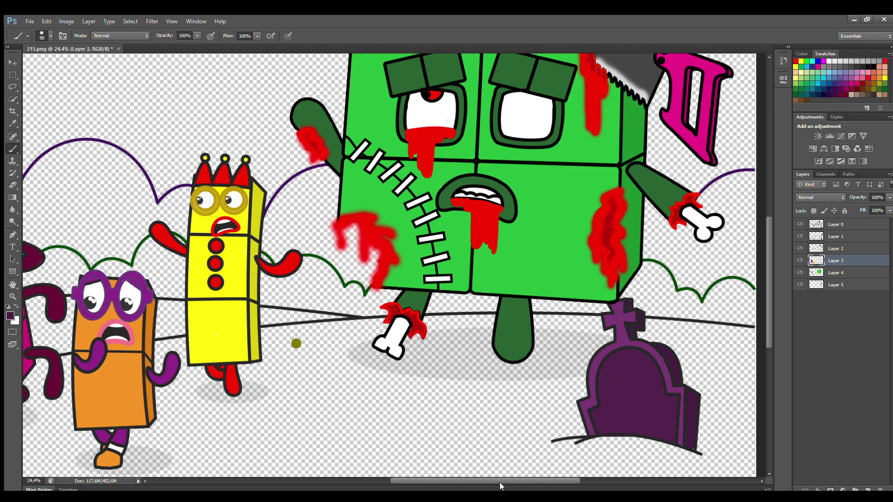
# On Layer 5, sample the brown dot beside the tree and paint brown along the inside of the trunk's outline.
pyautogui.moveTo(500, 482); pyautogui.dragTo(428, 480)
pyautogui.moveTo(769, 326); pyautogui.dragTo(768, 294)
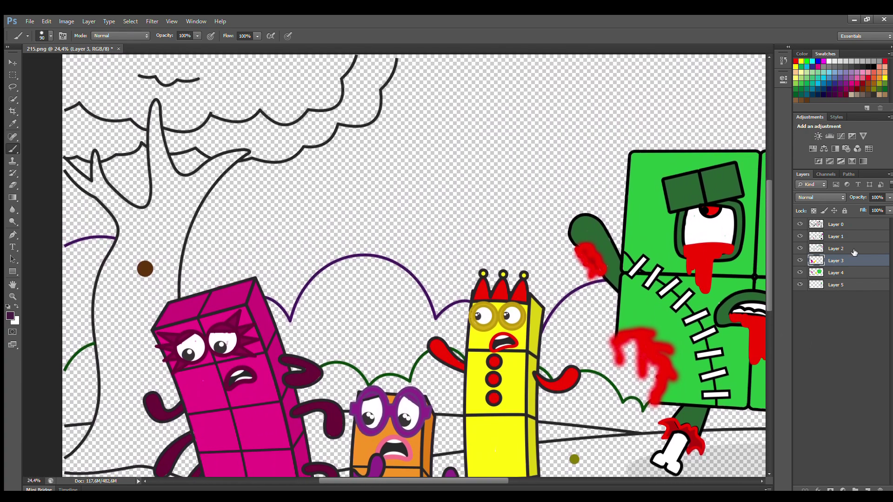
pyautogui.click(836, 285)
pyautogui.keyDown('alt'); pyautogui.click(144, 269); pyautogui.keyUp('alt')
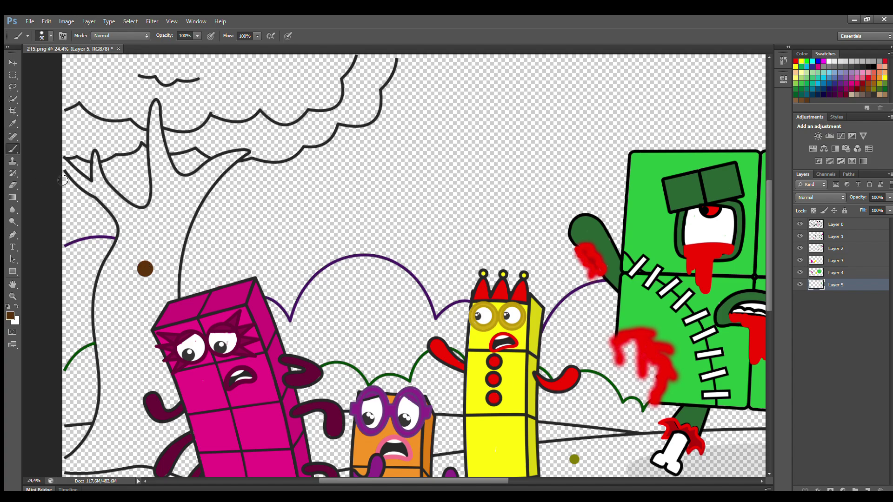
pyautogui.moveTo(98, 194)
pyautogui.mouseDown()
pyautogui.moveTo(123, 221)
pyautogui.moveTo(102, 293)
pyautogui.moveTo(111, 388)
pyautogui.moveTo(94, 437)
pyautogui.moveTo(64, 469)
pyautogui.moveTo(156, 465)
pyautogui.moveTo(185, 474)
pyautogui.moveTo(198, 459)
pyautogui.moveTo(168, 473)
pyautogui.moveTo(187, 454)
pyautogui.moveTo(170, 388)
pyautogui.moveTo(188, 417)
pyautogui.moveTo(169, 312)
pyautogui.moveTo(185, 236)
pyautogui.moveTo(218, 165)
pyautogui.mouseUp()
pyautogui.press('[')
pyautogui.press('[')
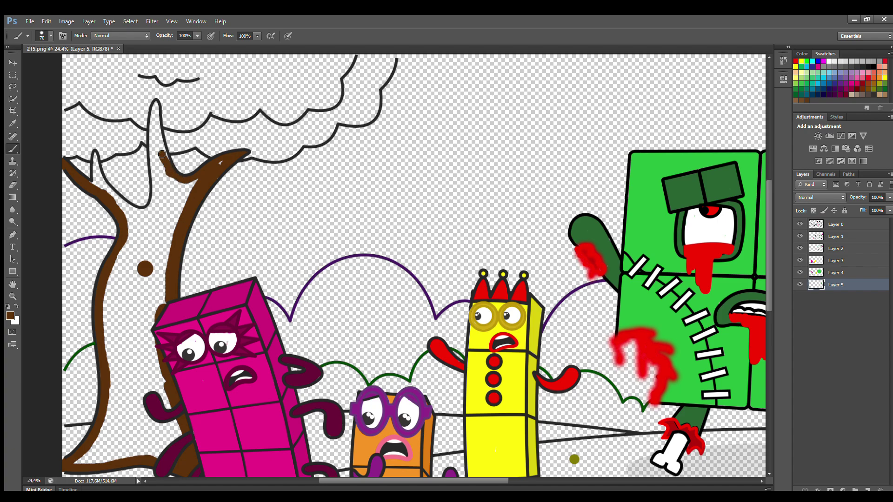
# Paint the tree's upper branches brown and fill the rest of the trunk with the same colour.
pyautogui.moveTo(154, 114)
pyautogui.mouseDown()
pyautogui.moveTo(153, 205)
pyautogui.moveTo(154, 197)
pyautogui.moveTo(137, 211)
pyautogui.moveTo(95, 155)
pyautogui.mouseUp()
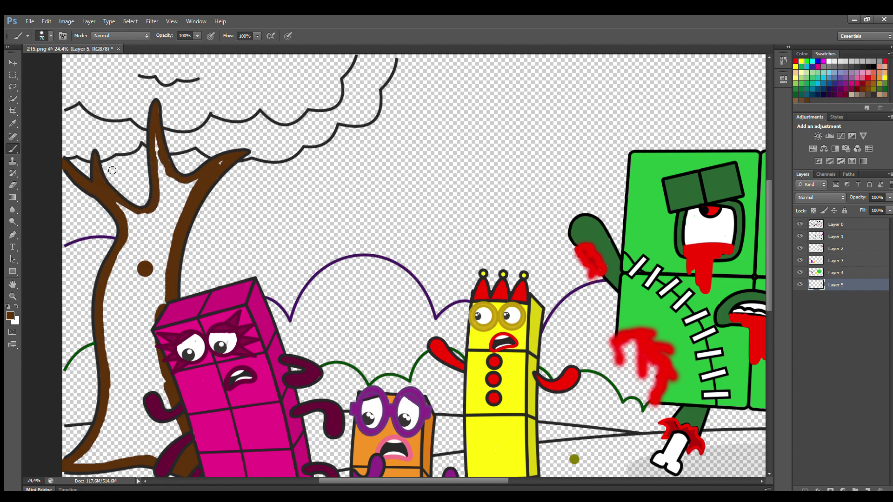
pyautogui.press(']')
pyautogui.press(']')
pyautogui.press(']')
pyautogui.moveTo(186, 184)
pyautogui.mouseDown()
pyautogui.moveTo(167, 292)
pyautogui.moveTo(173, 217)
pyautogui.moveTo(123, 215)
pyautogui.moveTo(130, 264)
pyautogui.moveTo(114, 351)
pyautogui.moveTo(117, 400)
pyautogui.moveTo(92, 463)
pyautogui.moveTo(186, 439)
pyautogui.moveTo(160, 358)
pyautogui.moveTo(161, 233)
pyautogui.moveTo(130, 357)
pyautogui.moveTo(149, 444)
pyautogui.moveTo(149, 277)
pyautogui.moveTo(142, 418)
pyautogui.mouseUp()
# Paint the tree's front foliage medium green on a new layer below Layer 5 and its rear foliage lighter green on another layer beneath.
pyautogui.click(867, 490)
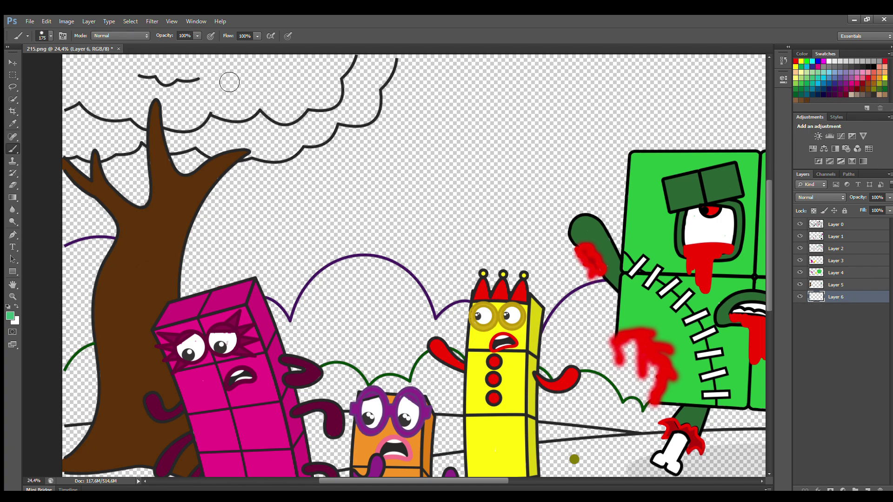
pyautogui.moveTo(69, 107)
pyautogui.mouseDown()
pyautogui.moveTo(89, 103)
pyautogui.moveTo(152, 125)
pyautogui.moveTo(202, 128)
pyautogui.moveTo(217, 111)
pyautogui.moveTo(236, 117)
pyautogui.moveTo(265, 109)
pyautogui.moveTo(286, 121)
pyautogui.moveTo(339, 101)
pyautogui.moveTo(343, 75)
pyautogui.moveTo(342, 60)
pyautogui.moveTo(84, 65)
pyautogui.moveTo(152, 108)
pyautogui.moveTo(265, 101)
pyautogui.moveTo(330, 73)
pyautogui.moveTo(77, 76)
pyautogui.moveTo(324, 95)
pyautogui.mouseUp()
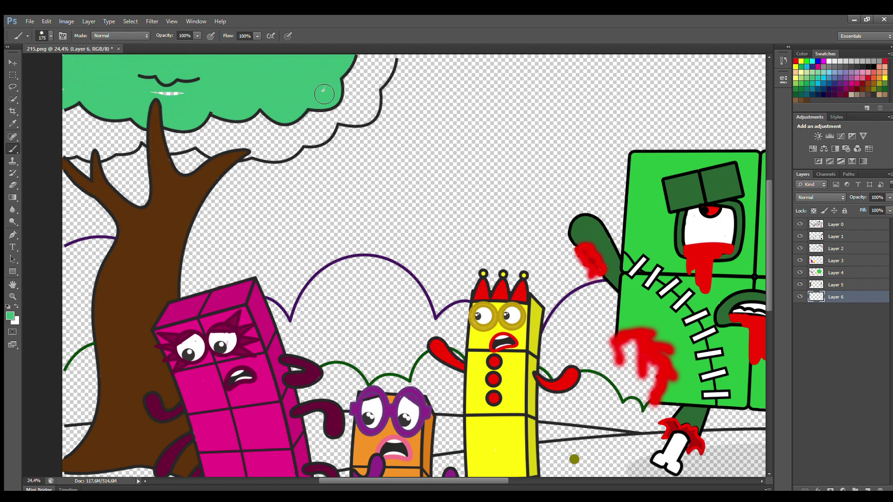
pyautogui.click(868, 490)
pyautogui.press('i')
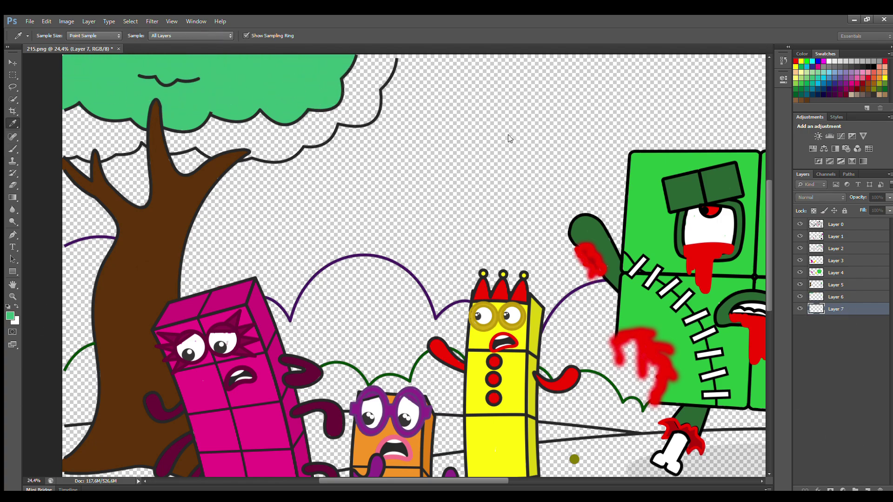
pyautogui.press('b')
pyautogui.moveTo(67, 149)
pyautogui.mouseDown()
pyautogui.moveTo(106, 158)
pyautogui.moveTo(139, 144)
pyautogui.moveTo(292, 155)
pyautogui.moveTo(354, 120)
pyautogui.moveTo(369, 121)
pyautogui.moveTo(393, 65)
pyautogui.moveTo(319, 123)
pyautogui.moveTo(187, 140)
pyautogui.moveTo(83, 119)
pyautogui.moveTo(92, 140)
pyautogui.mouseUp()
pyautogui.hotkey('ctrl', '0')
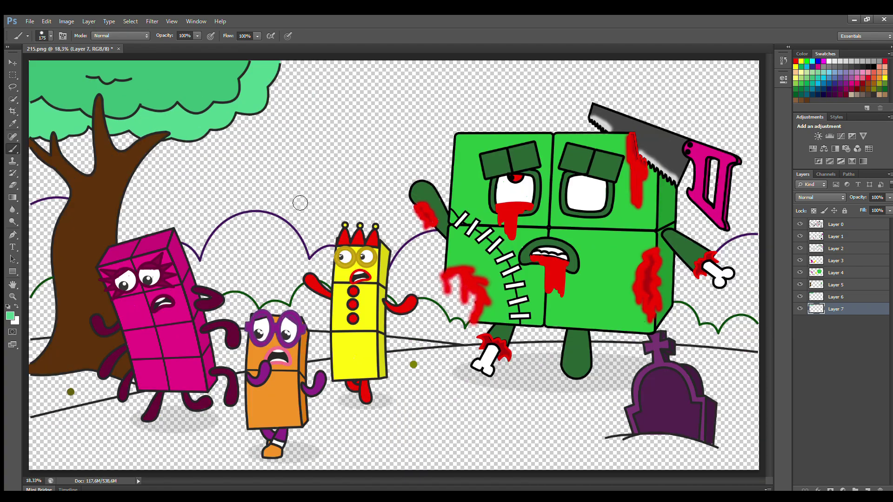
# Add an empty layer below Layer 7, fill the foreground ground on Layer 7 with the sampled olive, and softly shade beneath the gravestone.
pyautogui.click(866, 487)
pyautogui.moveTo(846, 313); pyautogui.dragTo(842, 325)
pyautogui.keyDown('alt'); pyautogui.click(413, 364); pyautogui.keyUp('alt')
pyautogui.moveTo(38, 432)
pyautogui.mouseDown()
pyautogui.moveTo(228, 388)
pyautogui.moveTo(446, 358)
pyautogui.moveTo(737, 361)
pyautogui.moveTo(317, 400)
pyautogui.moveTo(135, 439)
pyautogui.moveTo(428, 428)
pyautogui.mouseUp()
pyautogui.press(']')
pyautogui.press(']')
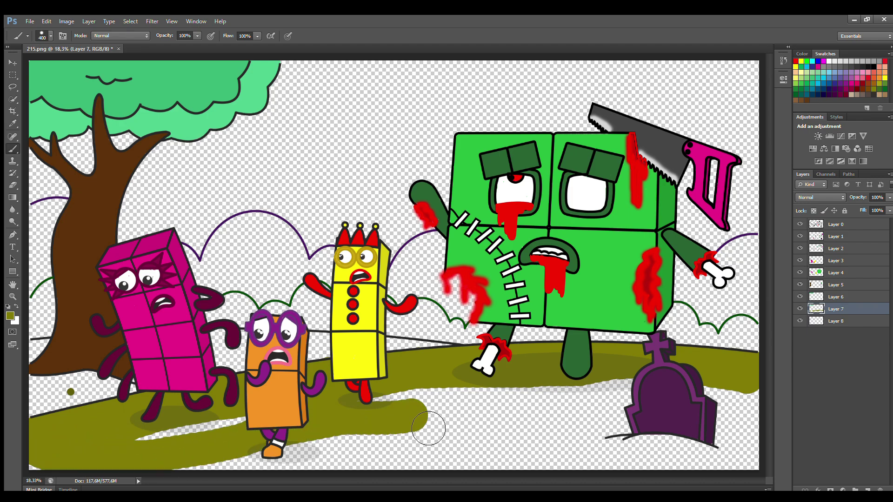
pyautogui.press(']')
pyautogui.press(']')
pyautogui.press(']')
pyautogui.moveTo(140, 431)
pyautogui.mouseDown()
pyautogui.moveTo(241, 437)
pyautogui.moveTo(726, 419)
pyautogui.moveTo(502, 487)
pyautogui.mouseUp()
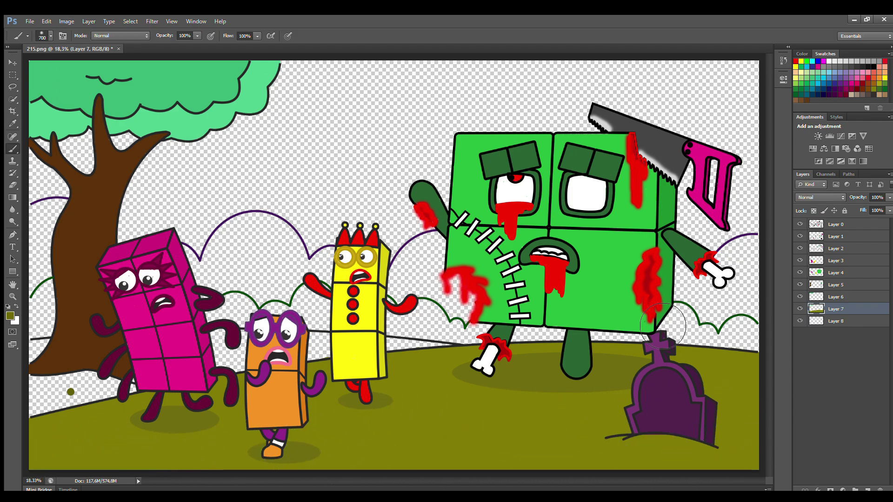
pyautogui.moveTo(651, 460); pyautogui.dragTo(665, 463)
# On Layer 8, fill the rear strip of ground behind the characters with the darker olive sampled from the dot.
pyautogui.hotkey('alt', '[')
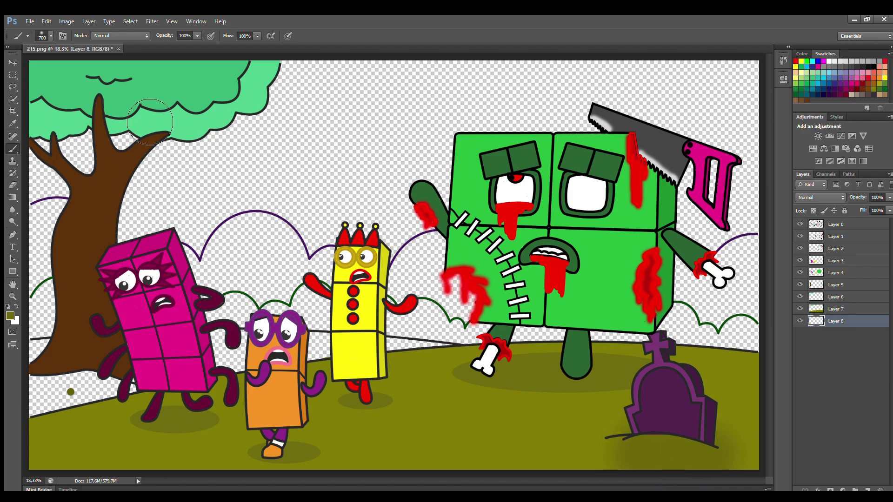
pyautogui.keyDown('alt'); pyautogui.click(70, 392); pyautogui.keyUp('alt')
pyautogui.press('[')
pyautogui.press('[')
pyautogui.press('[')
pyautogui.press('[')
pyautogui.press('[')
pyautogui.moveTo(39, 355)
pyautogui.mouseDown()
pyautogui.moveTo(293, 349)
pyautogui.moveTo(460, 359)
pyautogui.mouseUp()
pyautogui.moveTo(358, 374)
pyautogui.mouseDown()
pyautogui.moveTo(114, 389)
pyautogui.moveTo(130, 410)
pyautogui.mouseUp()
# Add a new layer below Layer 8 and paint the bushes behind the tree and the pink and orange characters dark green.
pyautogui.press(']')
pyautogui.press(']')
pyautogui.press(']')
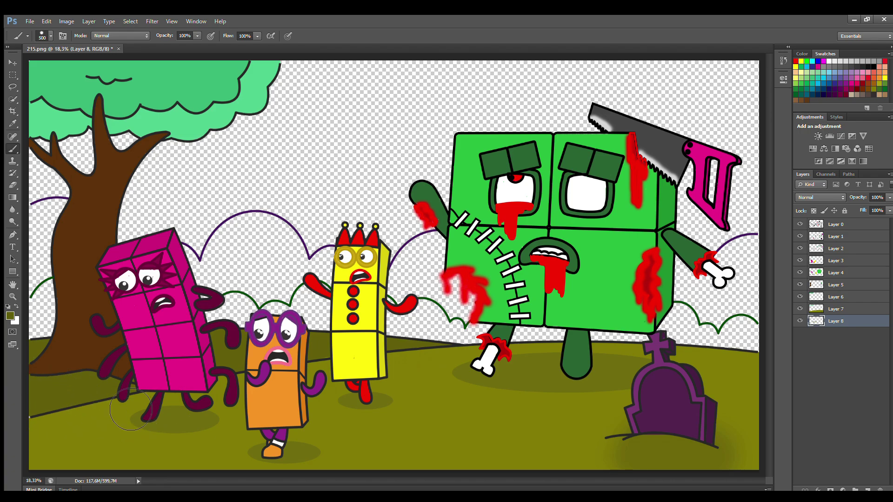
pyautogui.click(867, 489)
pyautogui.click(13, 123)
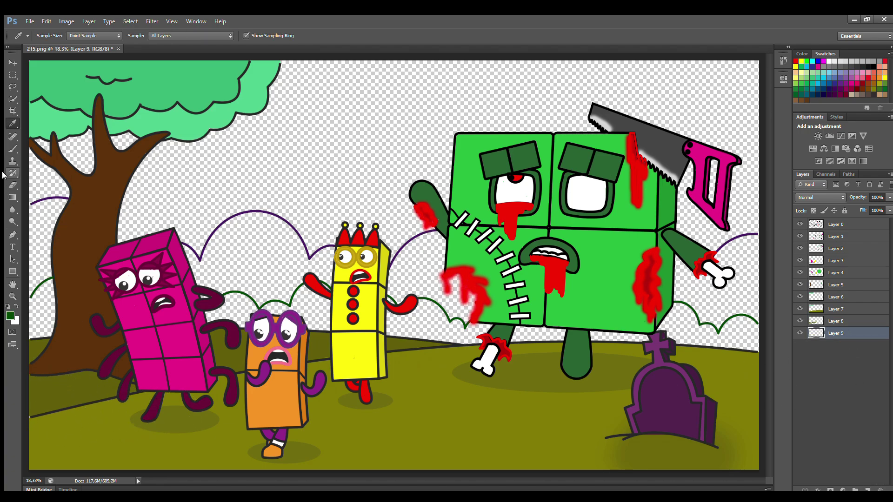
pyautogui.press('b')
pyautogui.click(47, 300)
pyautogui.click(237, 320)
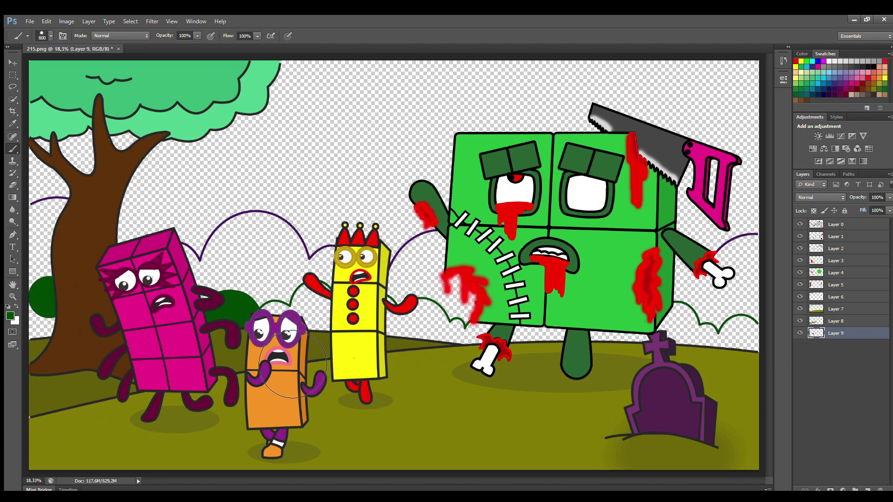
pyautogui.press('[')
pyautogui.click(312, 311)
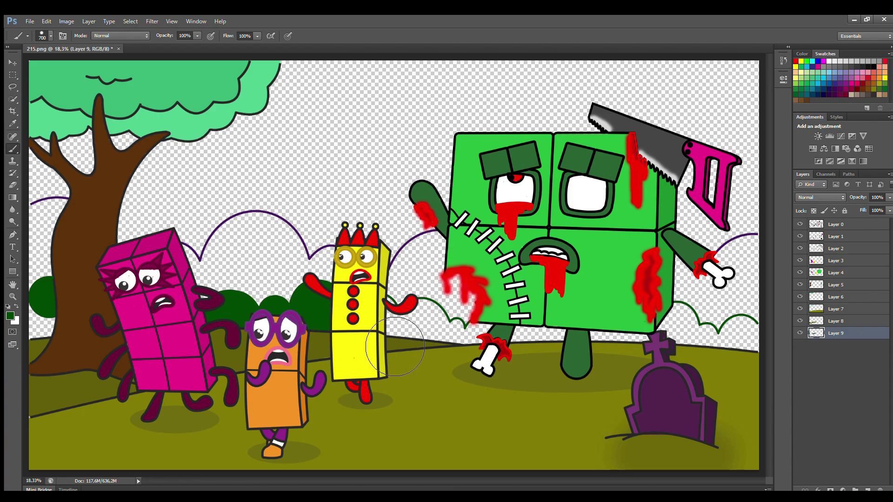
# Fill the remaining bushes behind the yellow character, the zombie block and the gravestone with dark green on Layer 9.
pyautogui.click(416, 328)
pyautogui.click(463, 327)
pyautogui.click(683, 332)
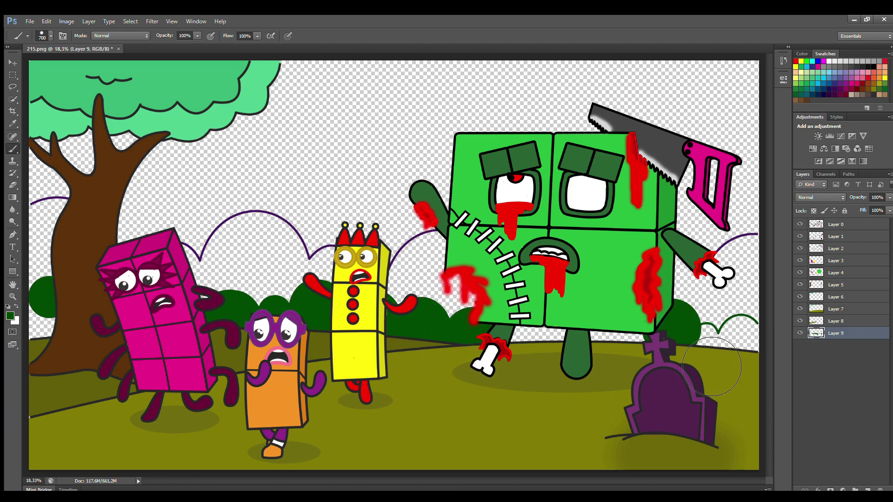
pyautogui.press('[')
pyautogui.press('[')
pyautogui.press('[')
pyautogui.click(711, 338)
pyautogui.click(743, 342)
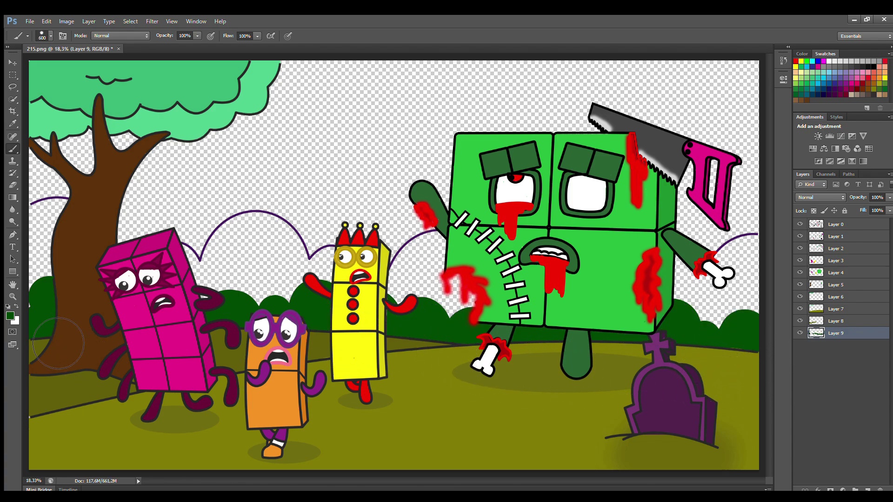
# Add a new layer below Layer 9 and fill all the large background bushes with the dark purple of their outline.
pyautogui.hotkey('ctrl', 'shift', 'alt', 'n')
pyautogui.moveTo(845, 333); pyautogui.dragTo(839, 348)
pyautogui.press(']')
pyautogui.press(']')
pyautogui.press(']')
pyautogui.press(']')
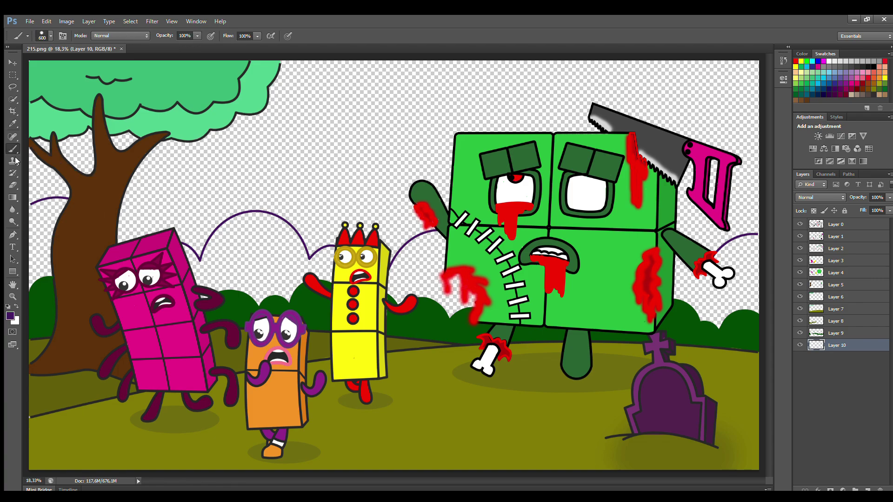
pyautogui.keyDown('alt'); pyautogui.click(64, 199); pyautogui.keyUp('alt')
pyautogui.click(51, 237)
pyautogui.click(205, 279)
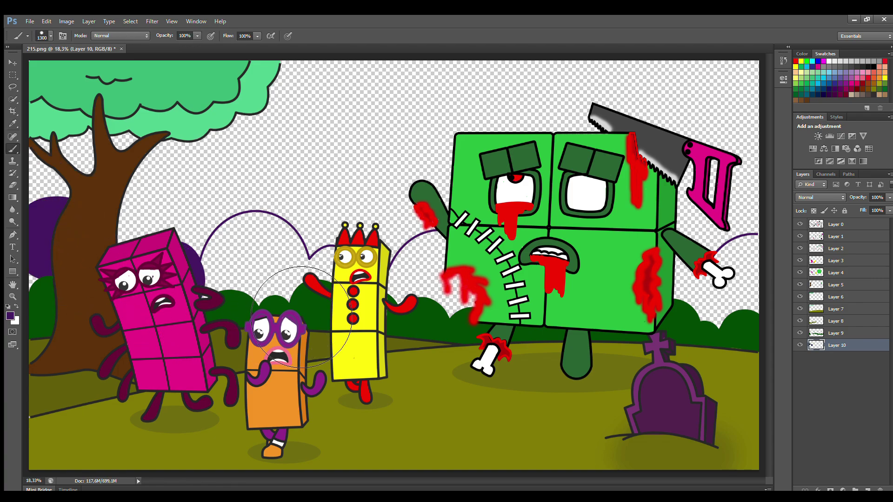
pyautogui.moveTo(242, 254); pyautogui.dragTo(267, 254)
pyautogui.moveTo(485, 326)
pyautogui.mouseDown()
pyautogui.moveTo(711, 344)
pyautogui.moveTo(713, 387)
pyautogui.mouseUp()
# Add a new layer below Layer 10 and paint a soft plum haze across the sky above the purple bushes.
pyautogui.click(868, 490)
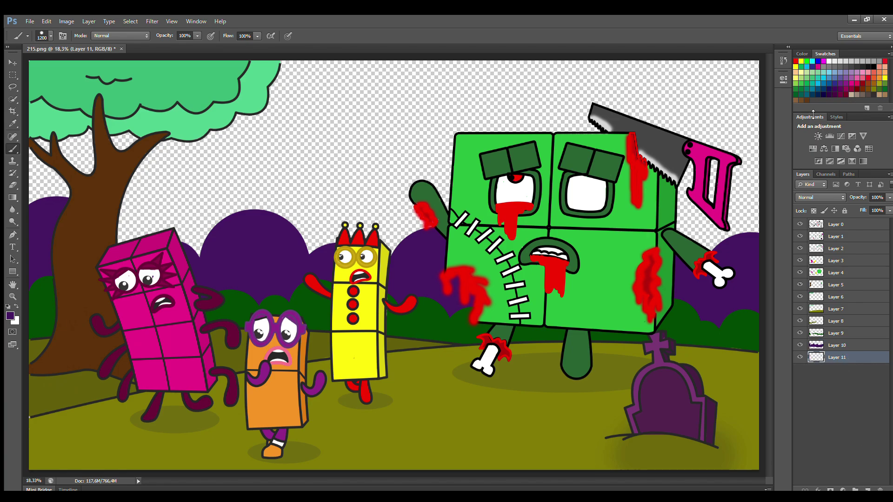
pyautogui.press('i')
pyautogui.press('b')
pyautogui.moveTo(93, 234)
pyautogui.mouseDown()
pyautogui.moveTo(230, 205)
pyautogui.moveTo(749, 205)
pyautogui.mouseUp()
# Add a new layer below Layer 11 and stamp a large light orange moon behind the zombie block with a 3200 px brush.
pyautogui.hotkey('ctrl', 'shift', 'alt', 'n')
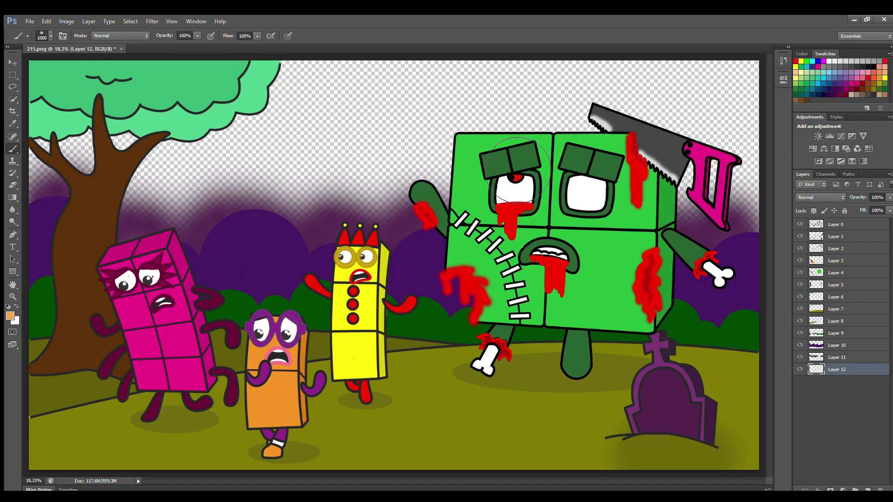
pyautogui.press(']')
pyautogui.press(']')
pyautogui.press(']')
pyautogui.press(']')
pyautogui.press(']')
pyautogui.press(']')
pyautogui.press(']')
pyautogui.press(']')
pyautogui.press(']')
pyautogui.press(']')
pyautogui.press(']')
pyautogui.press(']')
pyautogui.press(']')
pyautogui.press(']')
pyautogui.press(']')
pyautogui.press(']')
pyautogui.press(']')
pyautogui.press(']')
pyautogui.press('[')
pyautogui.press('[')
pyautogui.press('[')
pyautogui.click(482, 91)
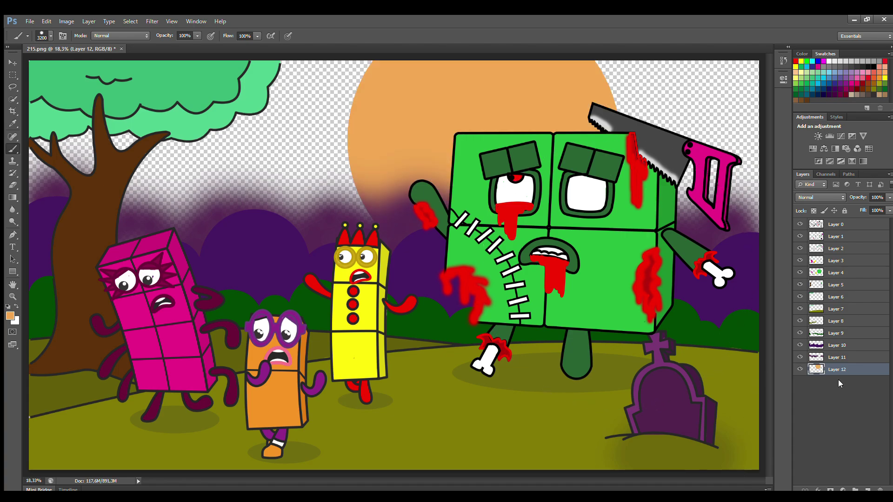
# Add a new layer below the moon layer and place a soft light orange glow around the moon.
pyautogui.click(868, 490)
pyautogui.moveTo(851, 371); pyautogui.dragTo(851, 385)
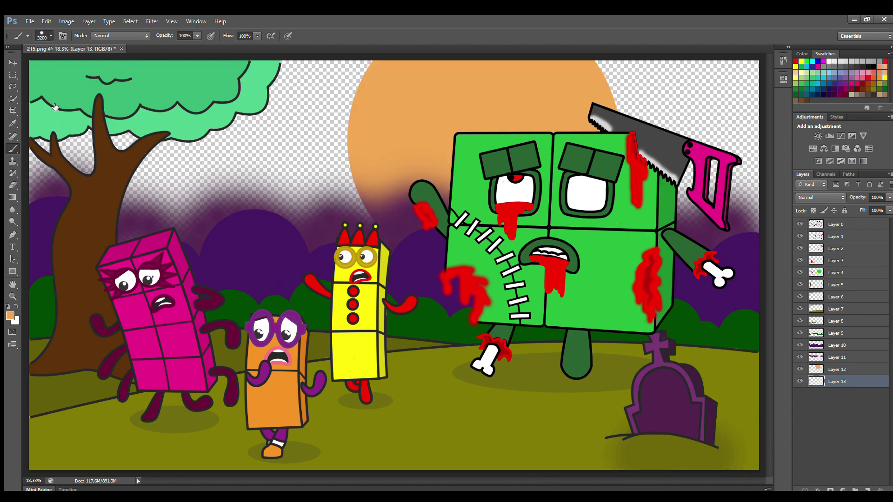
pyautogui.click(482, 139)
pyautogui.press(']')
pyautogui.press(']')
pyautogui.press(']')
pyautogui.press(']')
pyautogui.press(']')
pyautogui.press(']')
pyautogui.press(']')
pyautogui.press(']')
pyautogui.press(']')
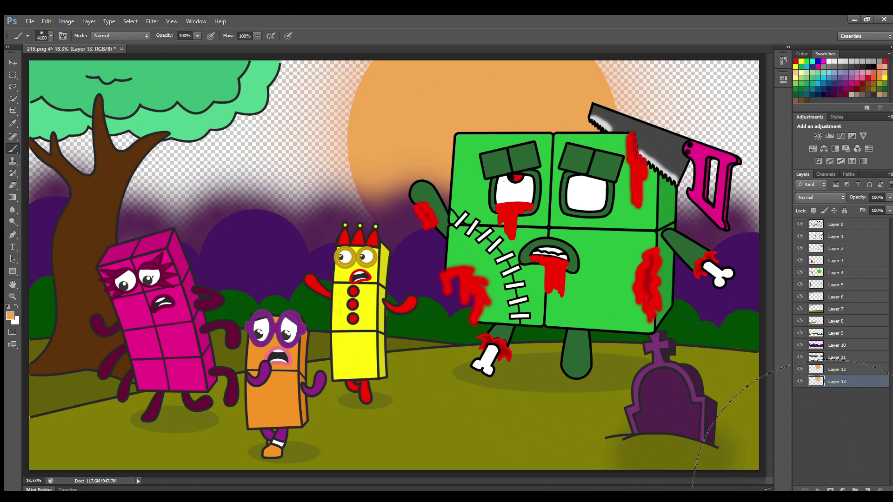
# Add a new layer below Layer 13 and paint the upper sky dark navy and the lower sky purple with a soft 1300 px brush.
pyautogui.click(867, 490)
pyautogui.press('[')
pyautogui.press('[')
pyautogui.press('[')
pyautogui.press('[')
pyautogui.press('[')
pyautogui.press('[')
pyautogui.press('[')
pyautogui.press('[')
pyautogui.press('[')
pyautogui.press('[')
pyautogui.press('[')
pyautogui.press('[')
pyautogui.press('[')
pyautogui.press('[')
pyautogui.press('[')
pyautogui.press('[')
pyautogui.press('[')
pyautogui.press('[')
pyautogui.press('[')
pyautogui.press('[')
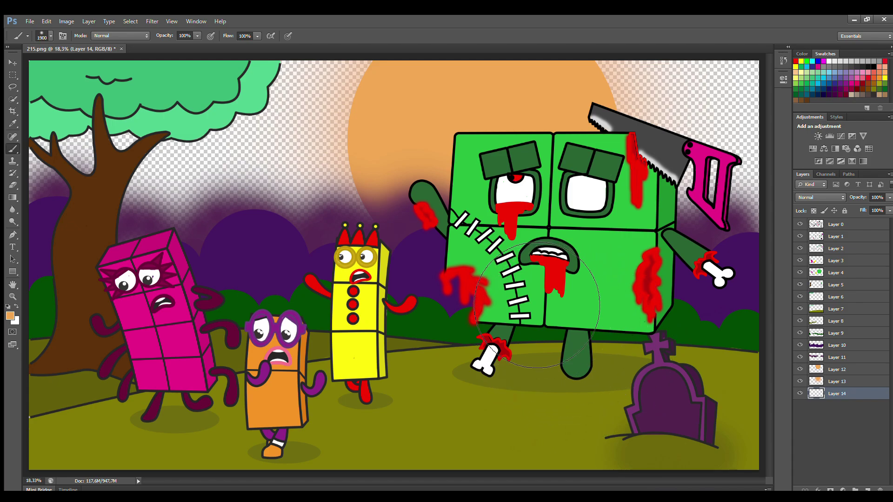
pyautogui.press('i')
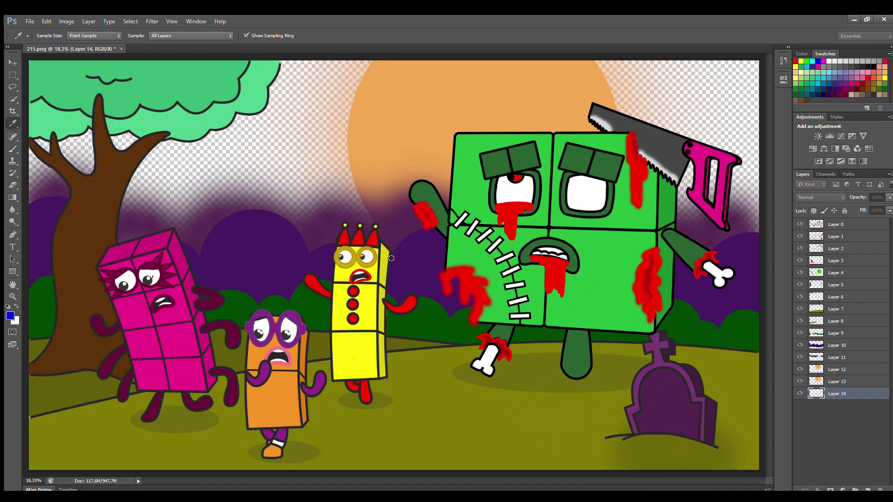
pyautogui.click(526, 139)
pyautogui.press('b')
pyautogui.moveTo(154, 116); pyautogui.dragTo(684, 112)
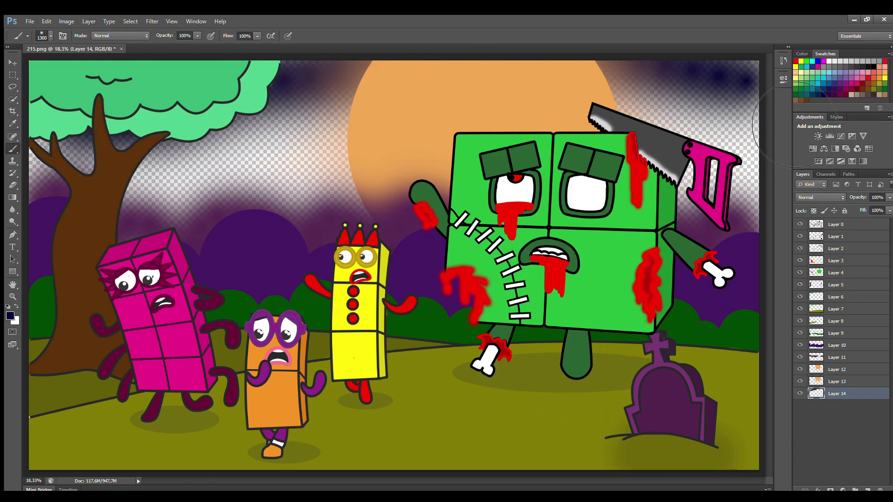
pyautogui.moveTo(380, 267)
pyautogui.mouseDown()
pyautogui.moveTo(93, 186)
pyautogui.moveTo(753, 210)
pyautogui.moveTo(697, 116)
pyautogui.moveTo(320, 216)
pyautogui.mouseUp()
# Add a new layer below Layer 14 and fill the open middle band of the sky with orange-red.
pyautogui.hotkey('ctrl', 'shift', 'alt', 'n')
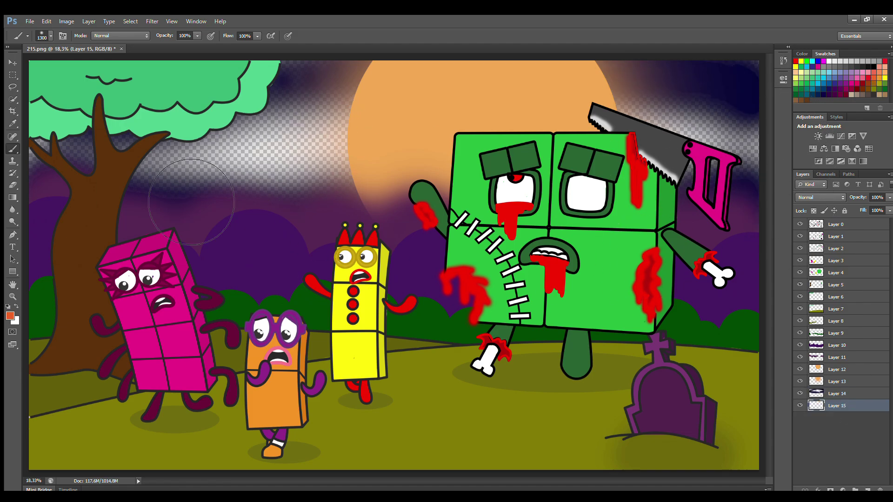
pyautogui.moveTo(191, 202)
pyautogui.mouseDown()
pyautogui.moveTo(299, 159)
pyautogui.moveTo(378, 214)
pyautogui.moveTo(754, 153)
pyautogui.mouseUp()
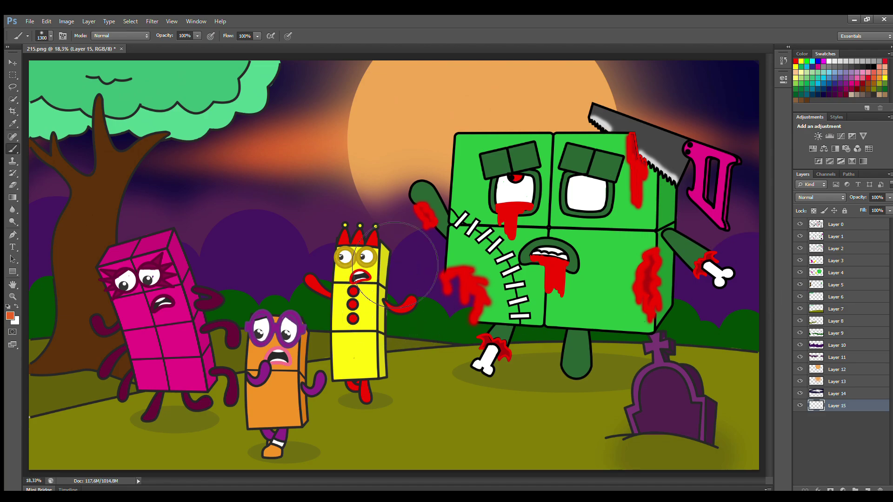
# Switch to the Eraser and make Layer 7, holding the light green foliage, active.
pyautogui.click(836, 297)
pyautogui.press('e')
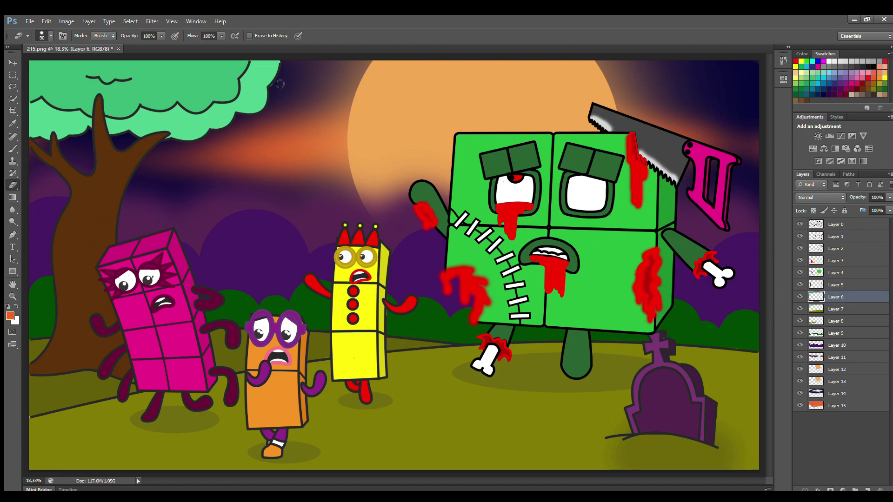
pyautogui.click(837, 309)
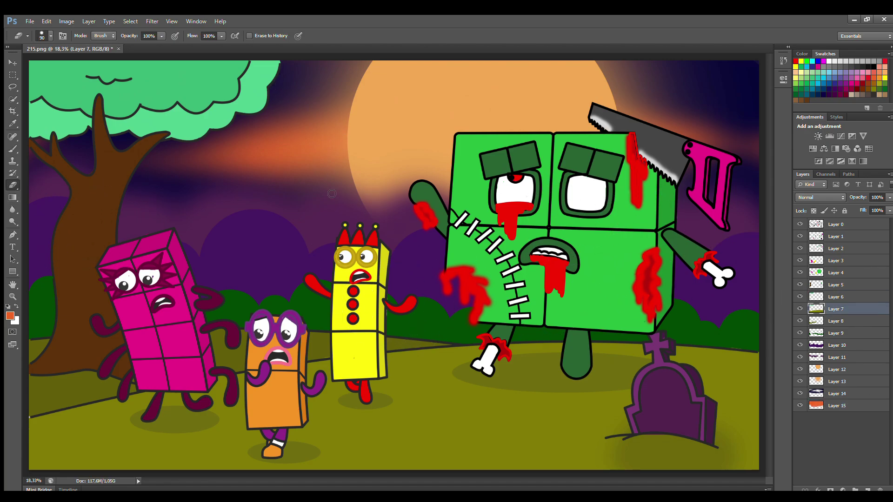